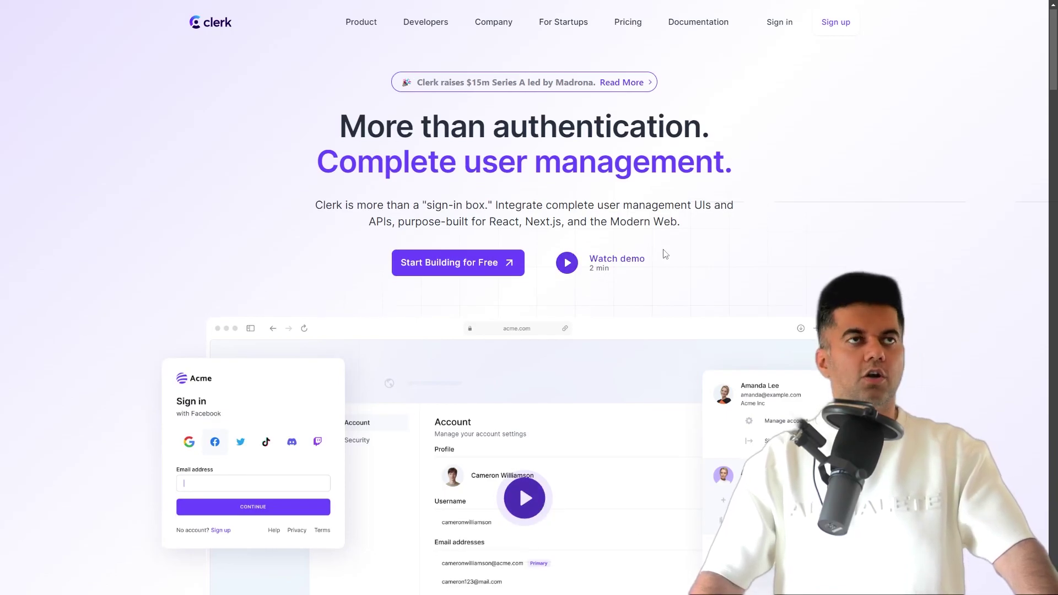
pyautogui.scroll(-1, 664, 253)
pyautogui.scroll(-1, 664, 254)
pyautogui.scroll(-1, 664, 254)
pyautogui.scroll(-1, 664, 254)
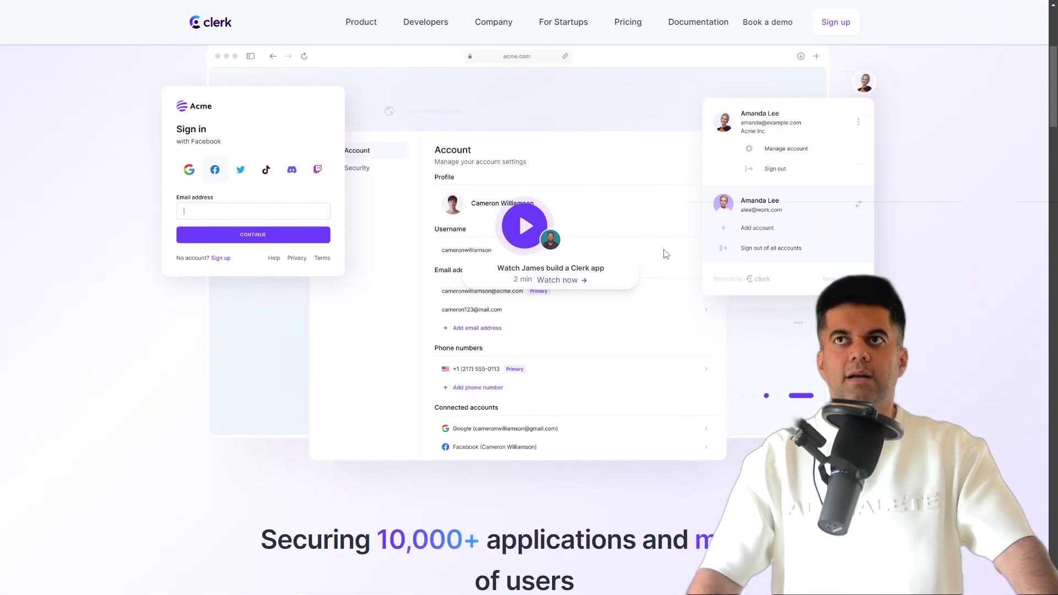
pyautogui.scroll(1, 664, 253)
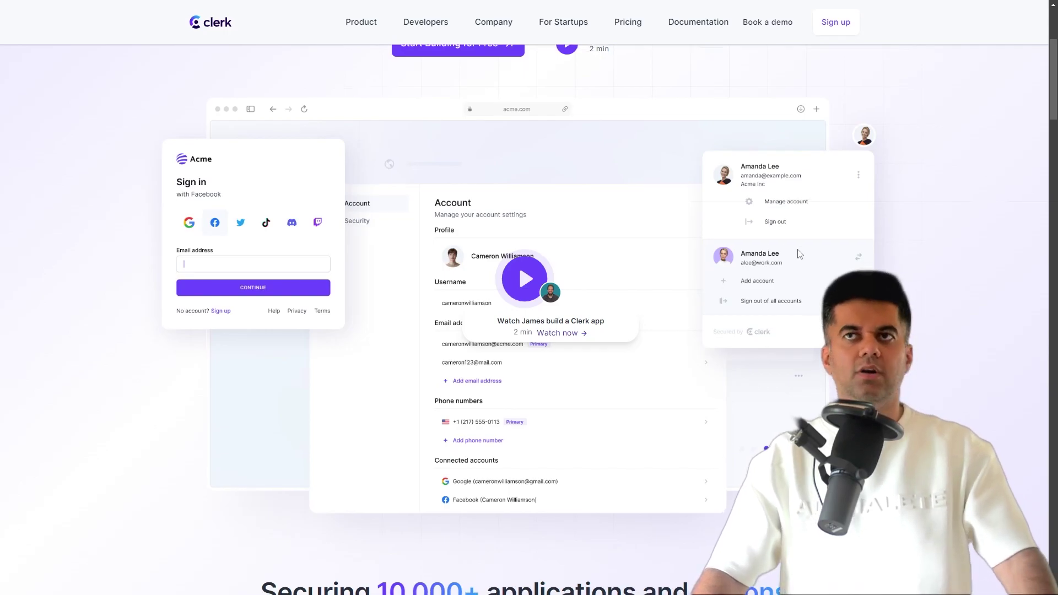
pyautogui.scroll(-5, 799, 254)
pyautogui.scroll(-3, 799, 253)
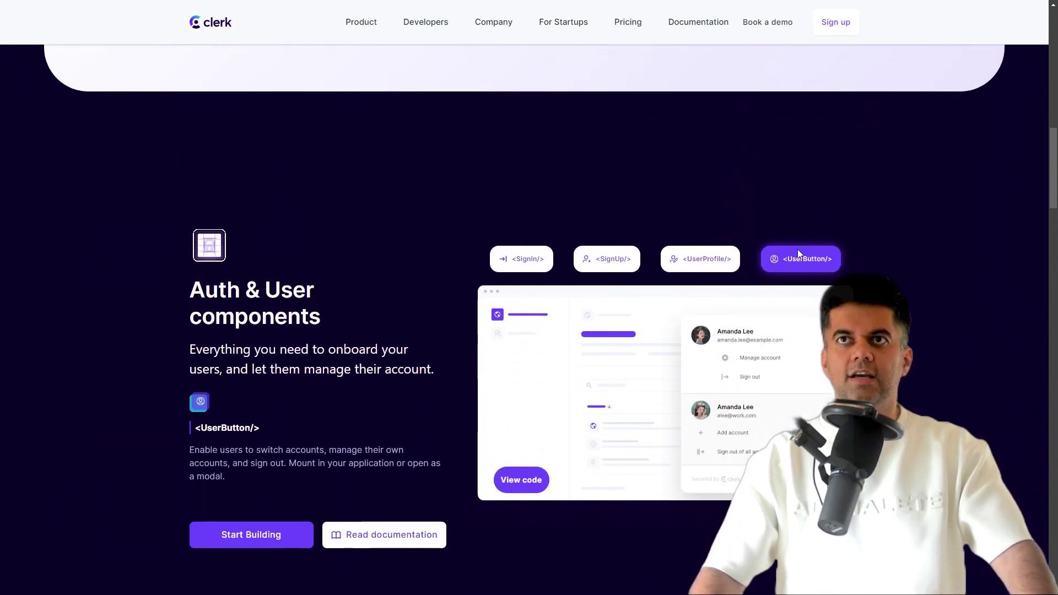
pyautogui.scroll(-1, 799, 254)
pyautogui.scroll(-1, 799, 254)
pyautogui.scroll(3, 603, 223)
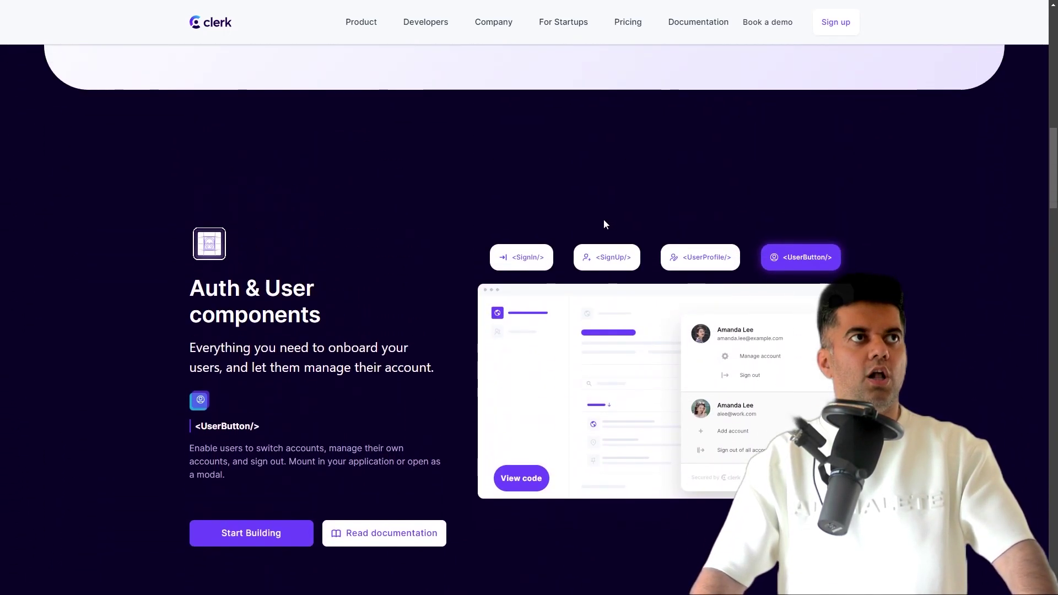
# Preview Clerk's <SignIn/>, <SignUp/>, <UserProfile/> and <UserButton/> component tabs
pyautogui.click(536, 259)
pyautogui.click(607, 260)
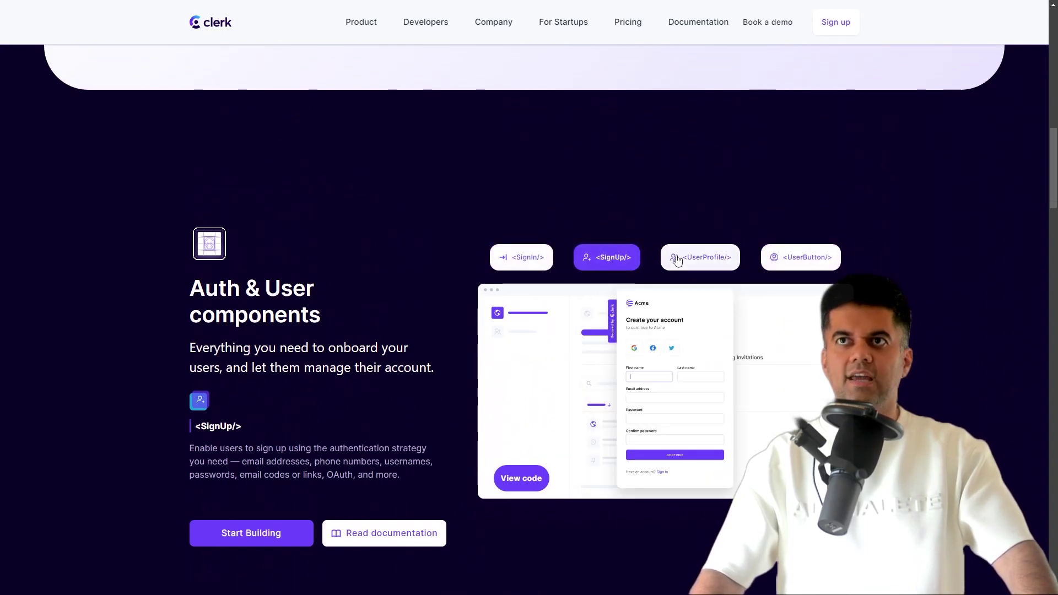
pyautogui.click(700, 257)
pyautogui.click(800, 257)
pyautogui.scroll(-2, 893, 260)
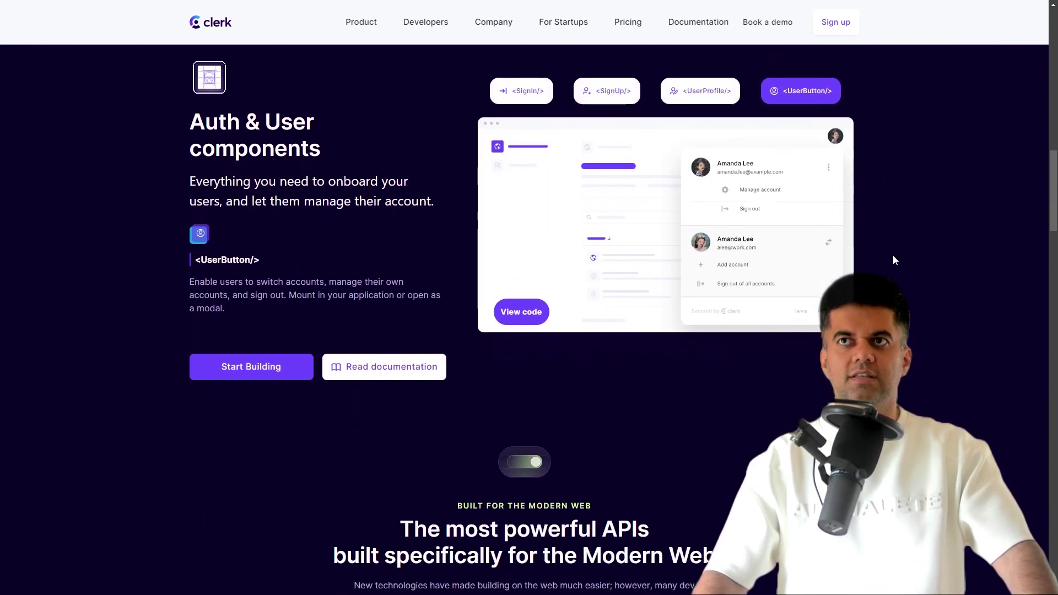
pyautogui.scroll(-5, 894, 259)
pyautogui.scroll(-2, 893, 260)
pyautogui.scroll(-2, 893, 260)
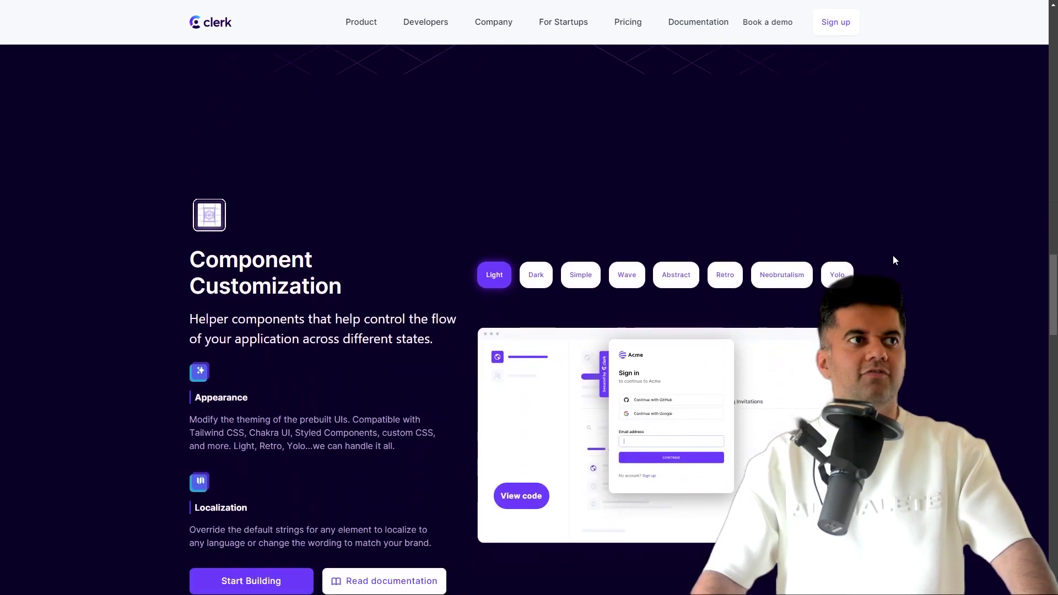
pyautogui.scroll(-5, 894, 260)
pyautogui.scroll(-3, 894, 260)
pyautogui.scroll(1, 893, 260)
pyautogui.scroll(1, 893, 259)
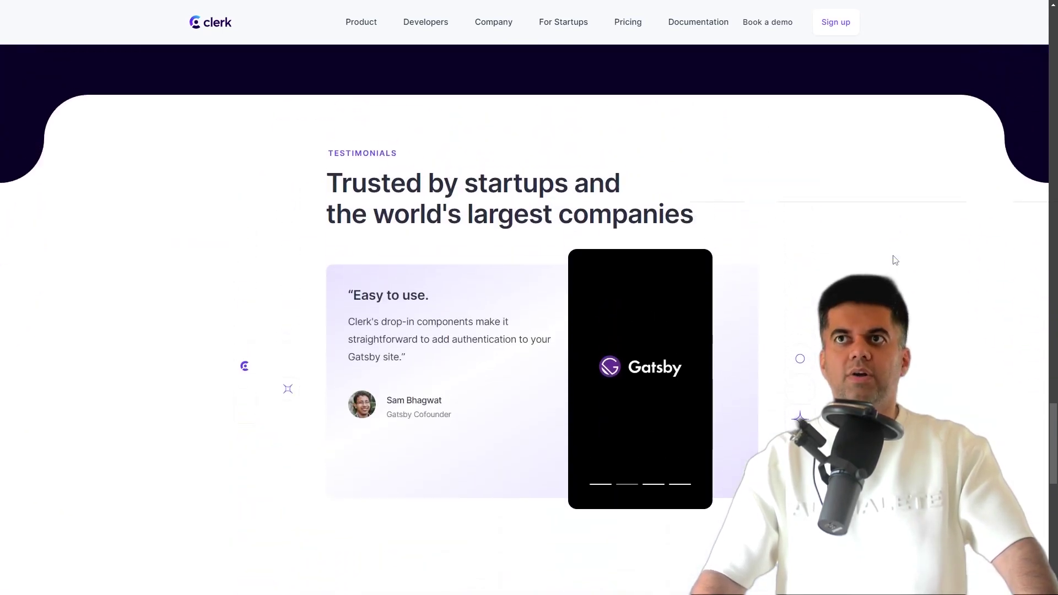
pyautogui.scroll(-1, 893, 260)
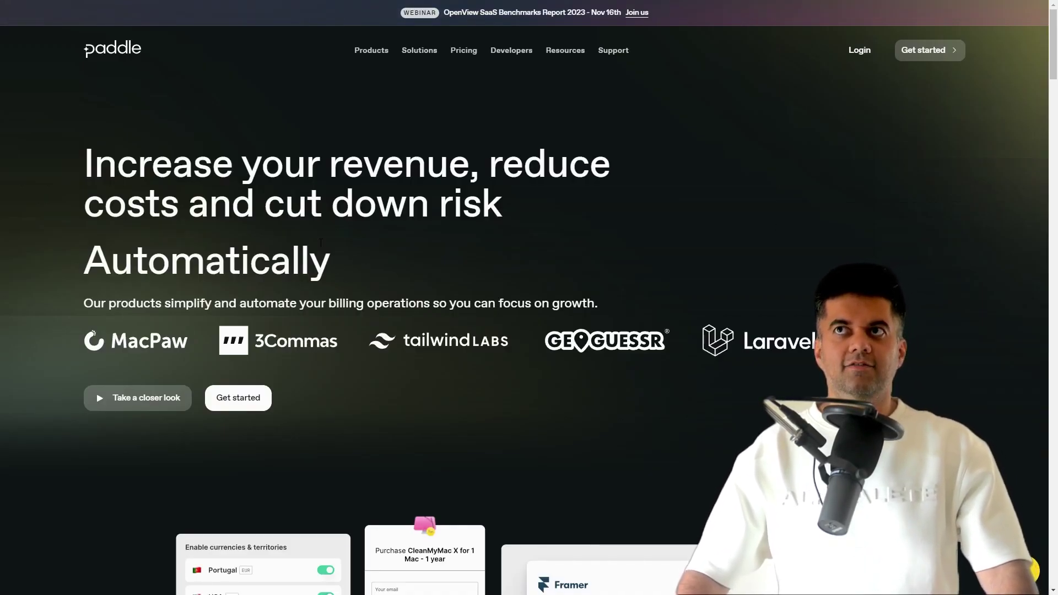
pyautogui.scroll(-2, 428, 332)
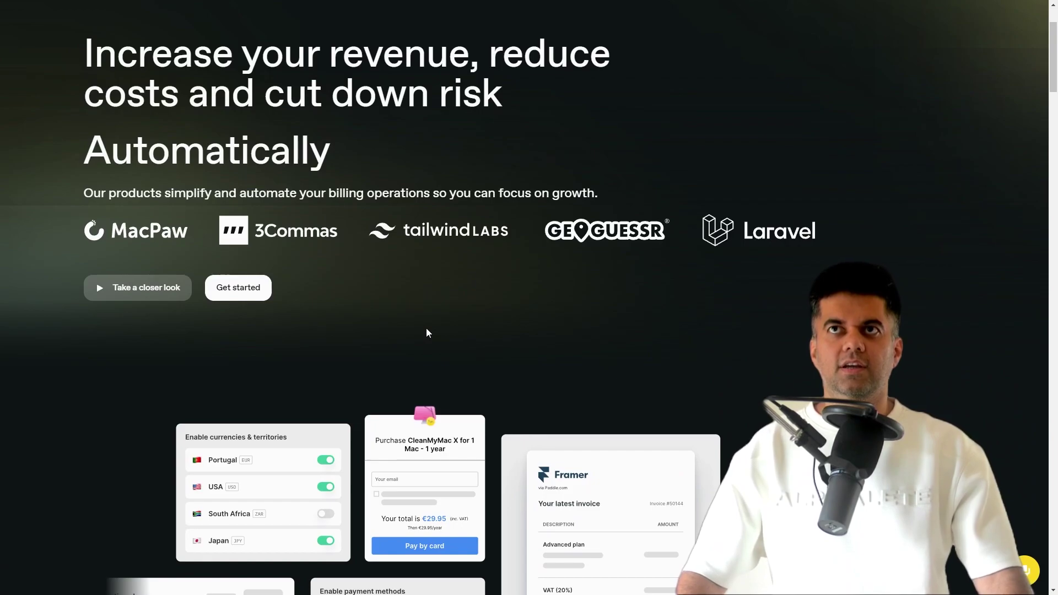
pyautogui.scroll(-2, 428, 330)
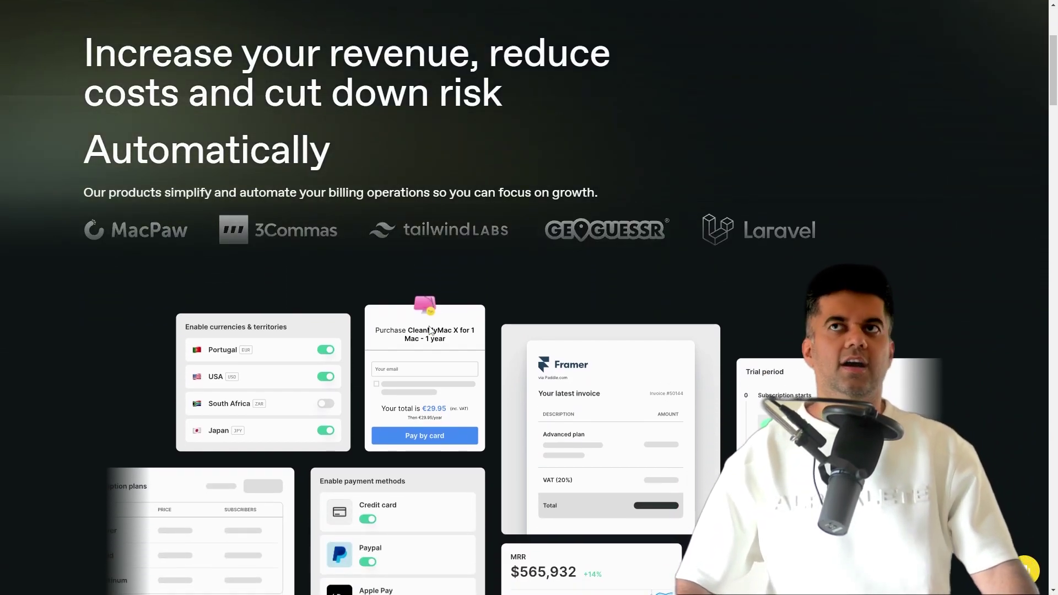
pyautogui.scroll(-3, 428, 330)
pyautogui.scroll(-2, 429, 330)
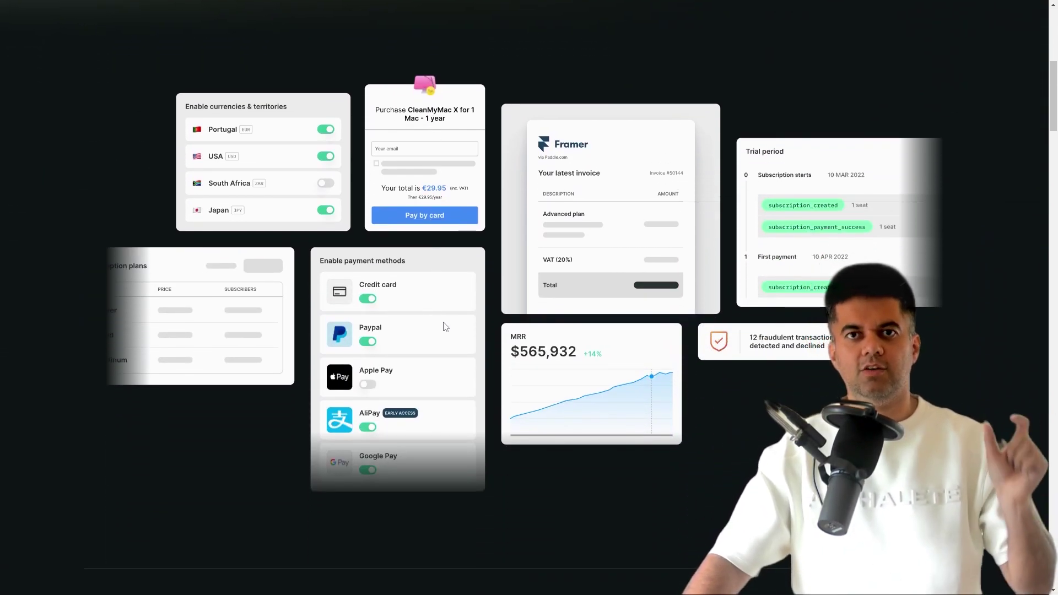
pyautogui.scroll(-5, 446, 326)
pyautogui.scroll(-2, 445, 323)
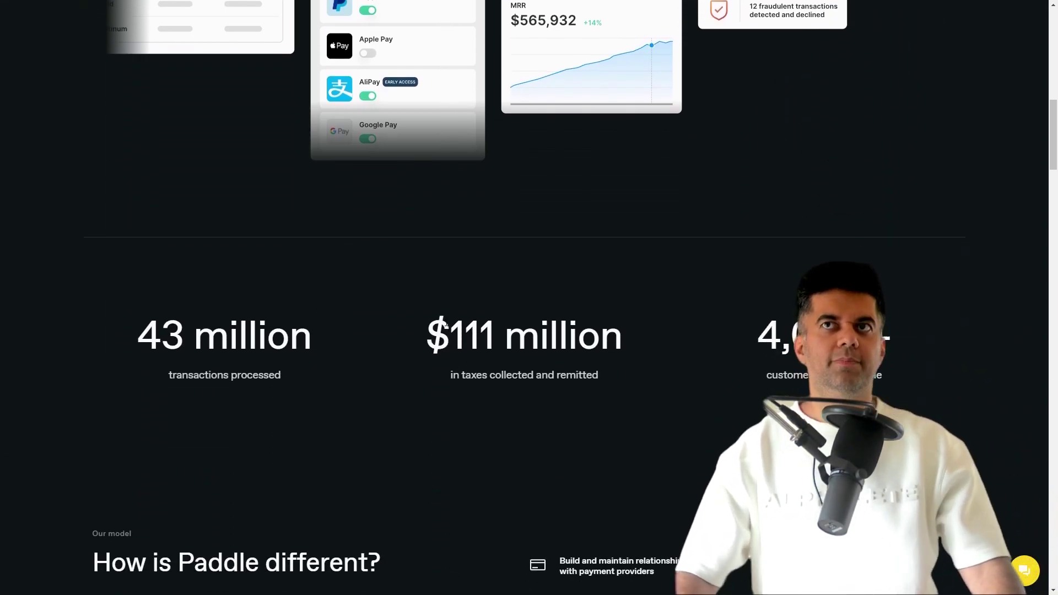
pyautogui.scroll(-3, 447, 323)
pyautogui.scroll(-2, 446, 323)
pyautogui.scroll(-3, 446, 323)
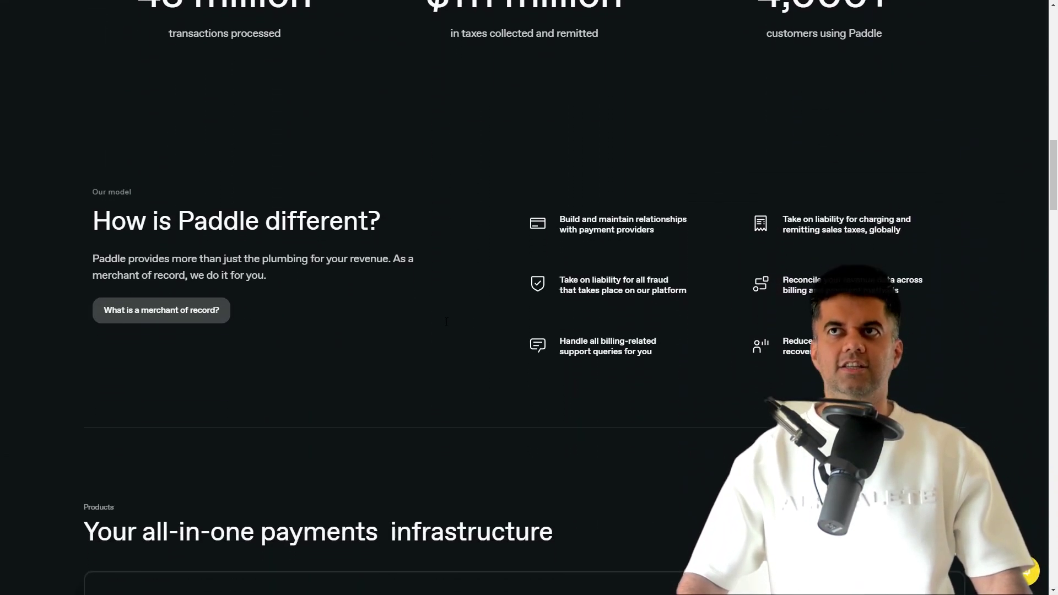
pyautogui.scroll(-2, 446, 323)
pyautogui.scroll(-3, 447, 322)
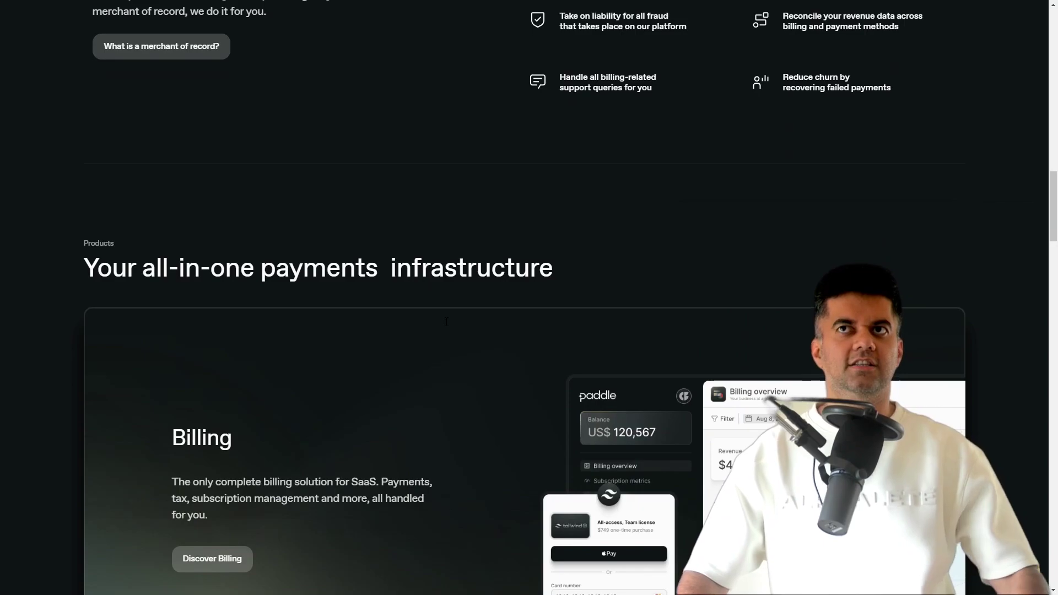
pyautogui.scroll(-1, 447, 321)
pyautogui.scroll(2, 446, 322)
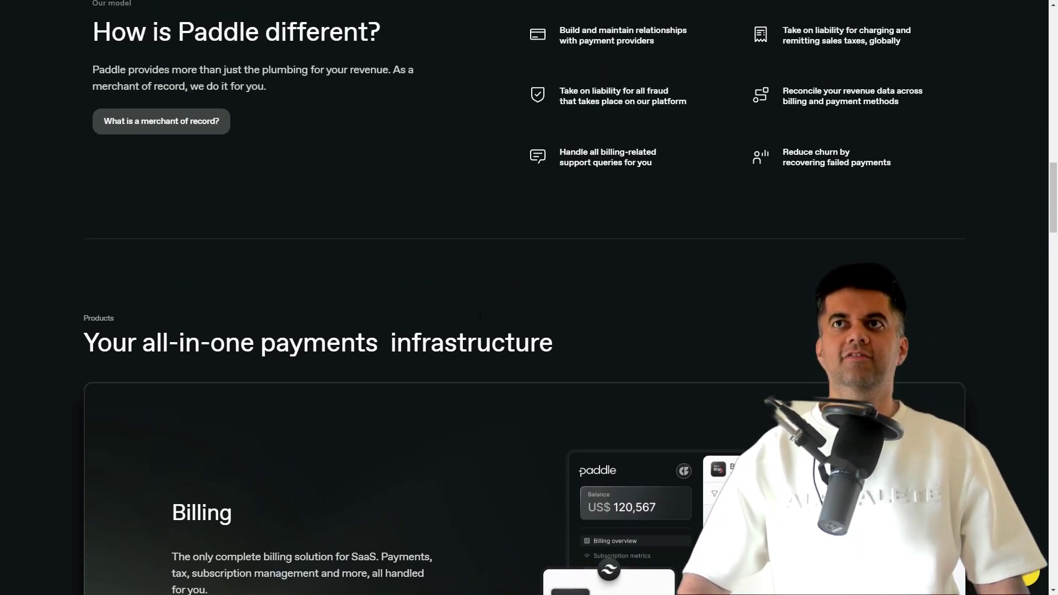
pyautogui.scroll(2, 479, 315)
pyautogui.scroll(-1, 479, 316)
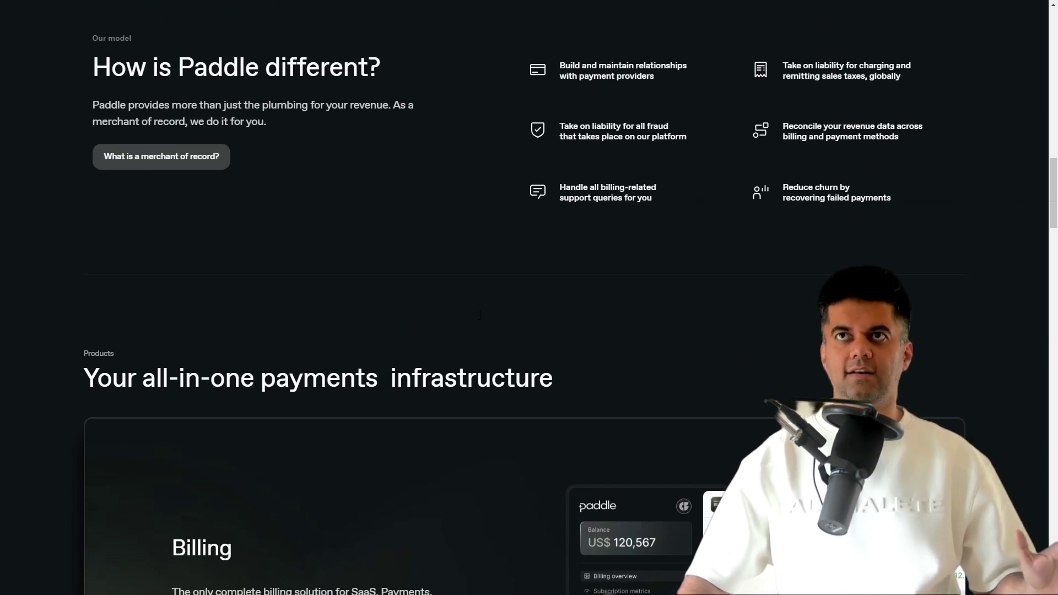
pyautogui.scroll(-3, 480, 315)
pyautogui.scroll(-2, 480, 315)
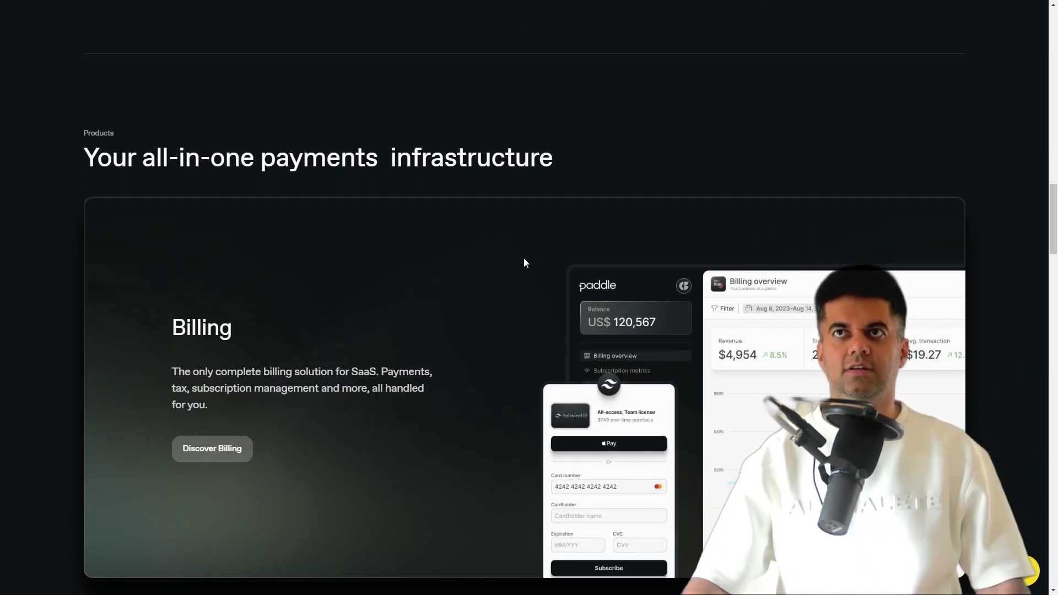
pyautogui.scroll(-1, 530, 263)
pyautogui.scroll(-2, 555, 265)
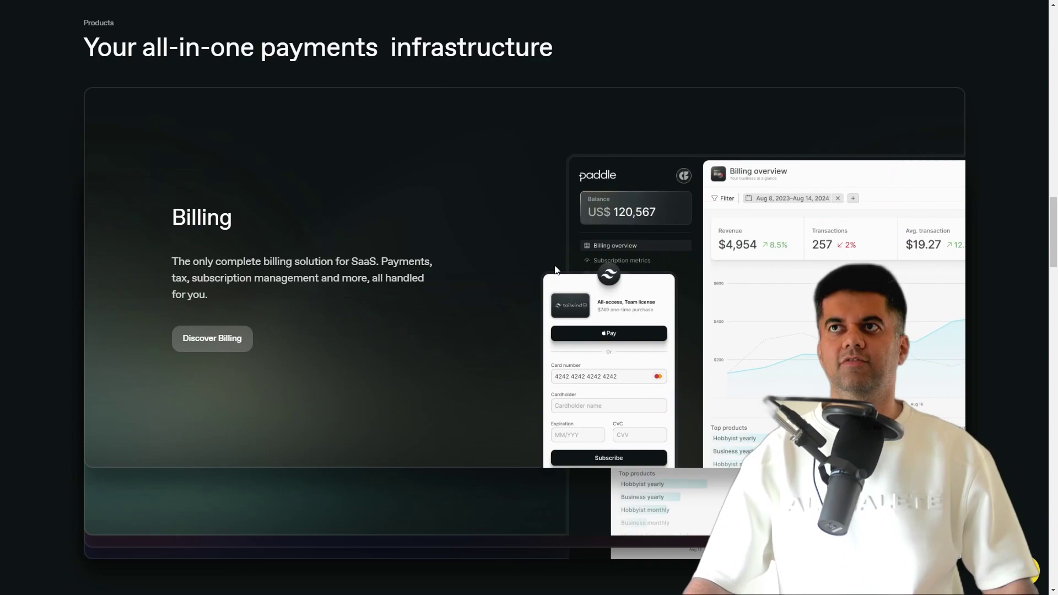
pyautogui.scroll(-3, 555, 269)
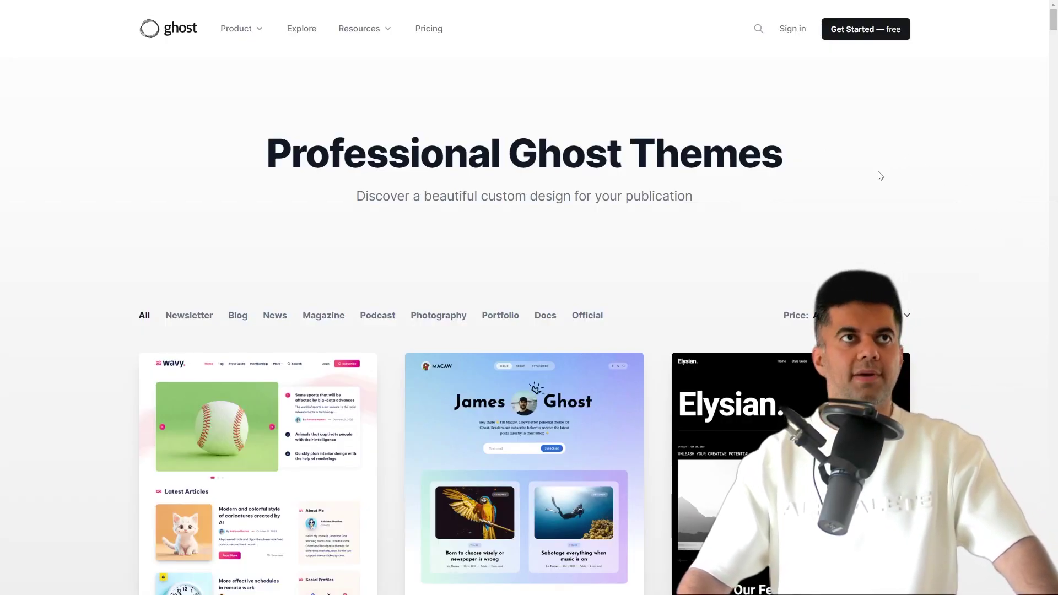
pyautogui.scroll(-1, 914, 218)
pyautogui.scroll(-3, 913, 218)
pyautogui.scroll(-1, 912, 219)
pyautogui.scroll(-1, 913, 219)
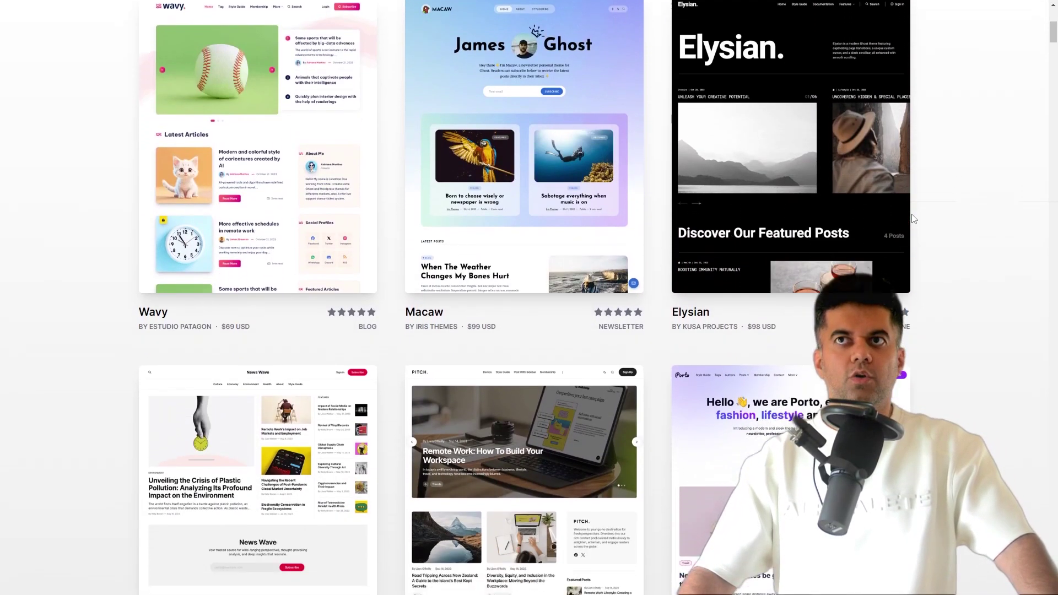
pyautogui.scroll(-1, 913, 218)
pyautogui.scroll(-1, 909, 223)
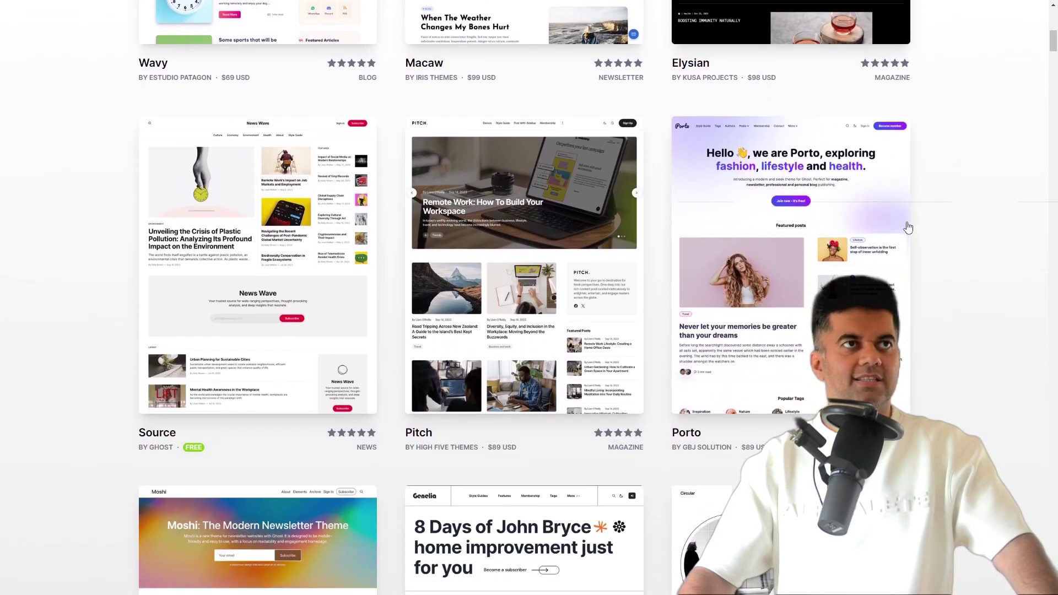
pyautogui.scroll(-2, 908, 227)
pyautogui.scroll(-1, 885, 248)
pyautogui.scroll(-1, 882, 254)
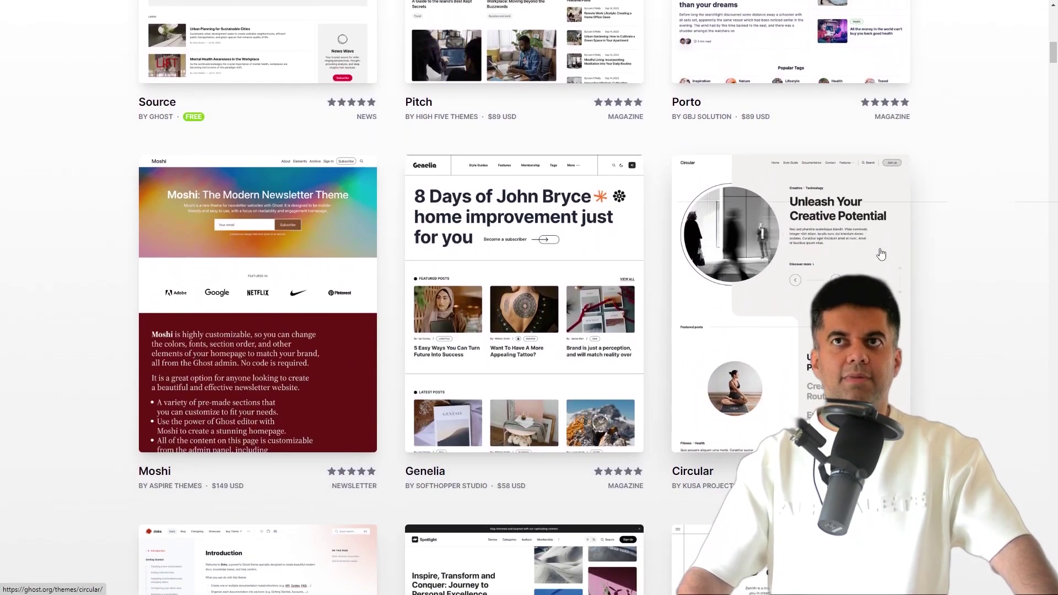
pyautogui.scroll(-1, 882, 254)
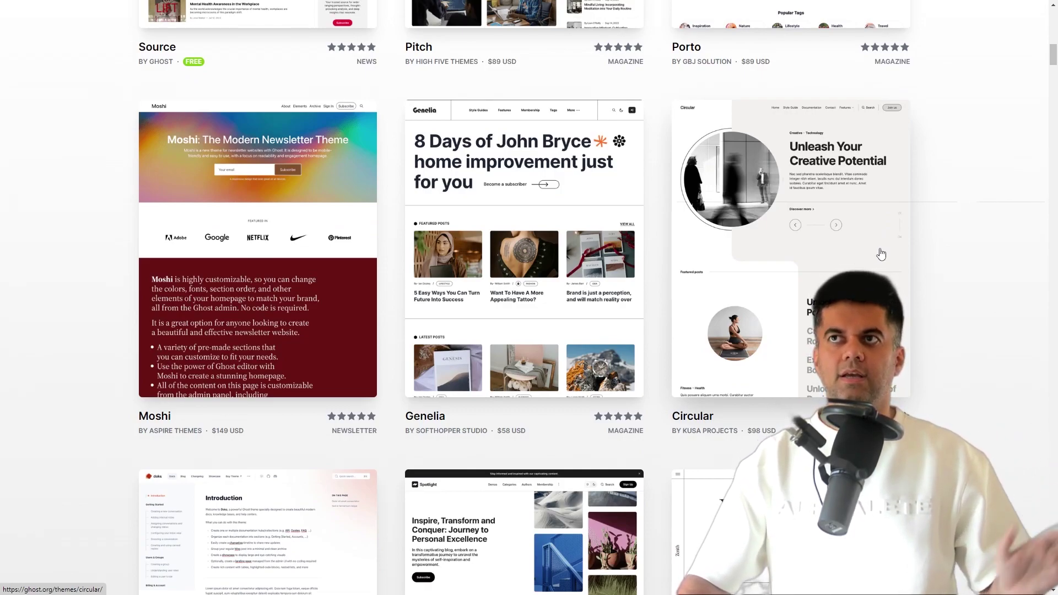
pyautogui.scroll(-3, 881, 254)
pyautogui.scroll(-4, 893, 257)
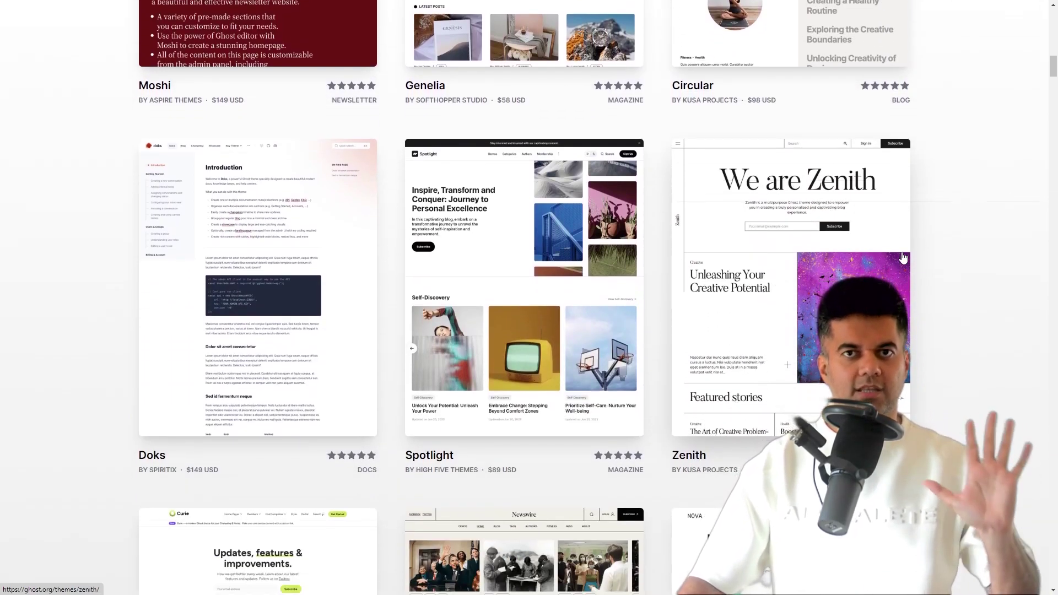
pyautogui.scroll(-2, 904, 258)
pyautogui.scroll(-2, 913, 261)
pyautogui.scroll(-2, 922, 262)
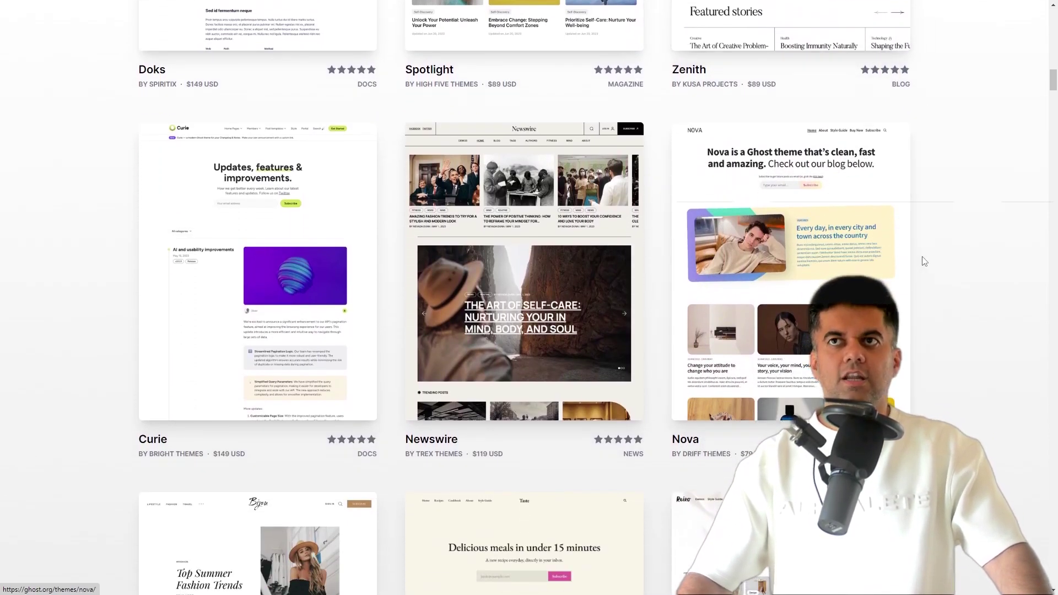
pyautogui.scroll(-1, 934, 266)
pyautogui.scroll(-1, 937, 267)
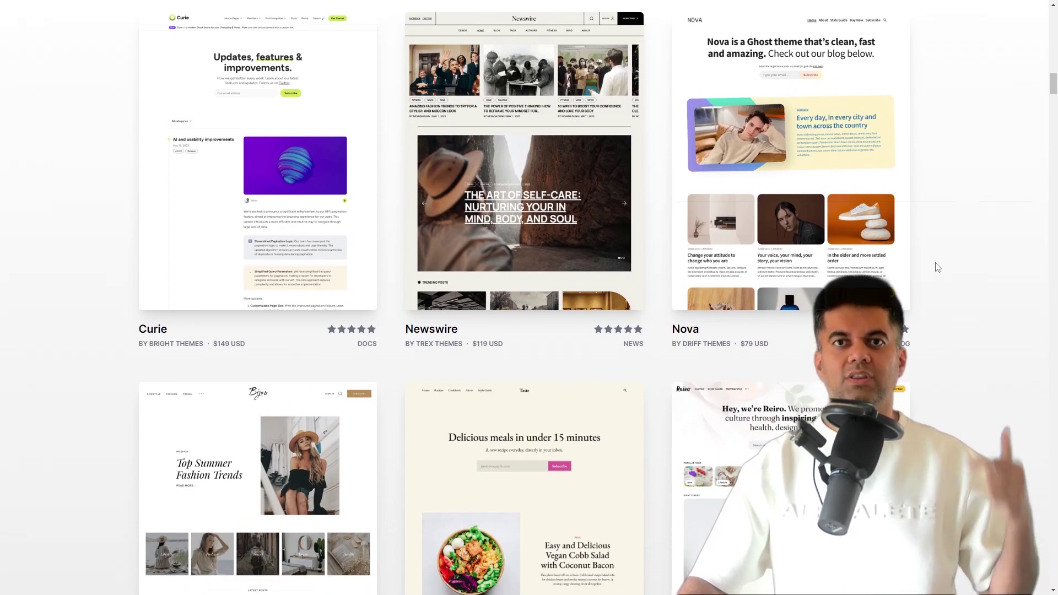
pyautogui.scroll(-1, 936, 268)
pyautogui.scroll(-2, 936, 268)
pyautogui.scroll(-3, 936, 267)
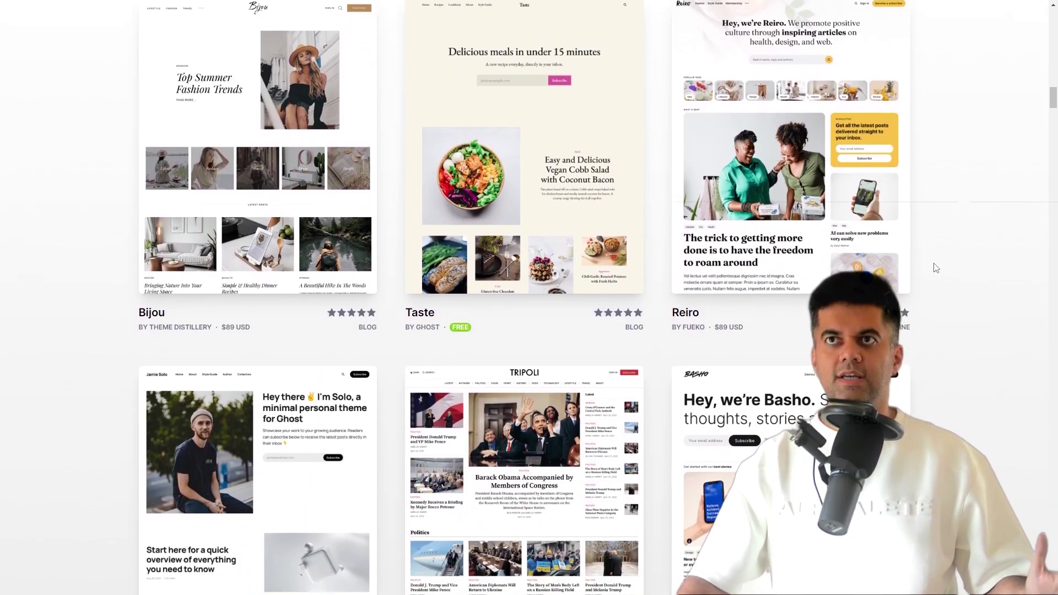
pyautogui.scroll(-1, 932, 266)
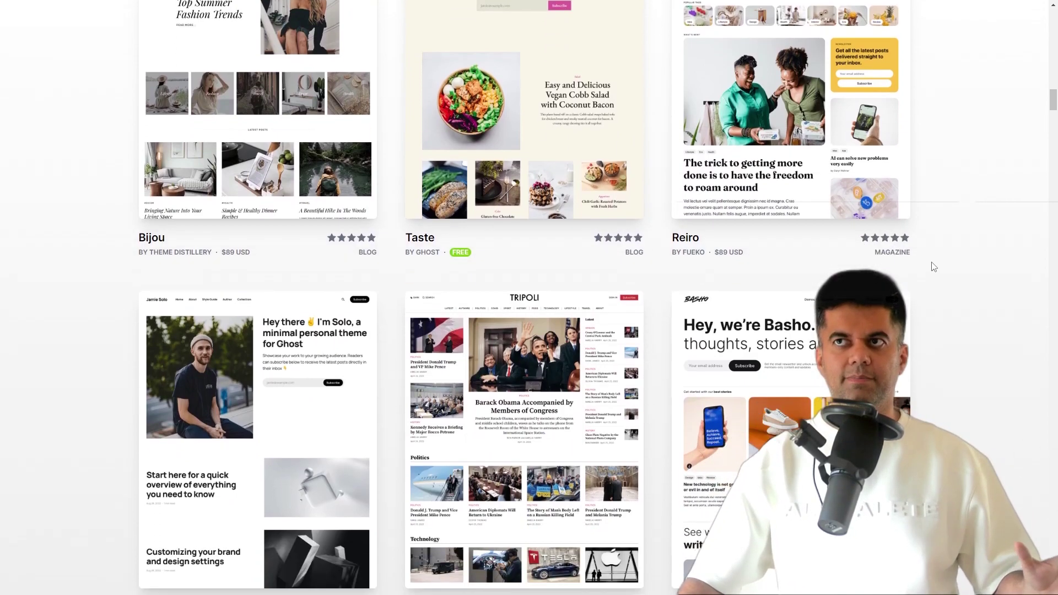
pyautogui.scroll(-1, 932, 266)
pyautogui.scroll(-2, 932, 266)
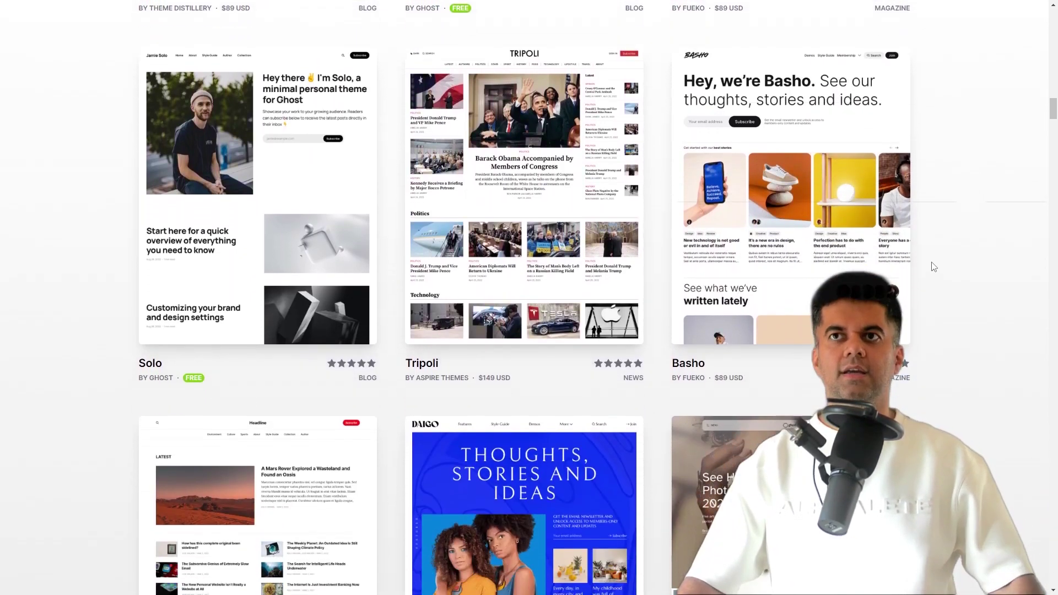
pyautogui.scroll(-2, 949, 268)
pyautogui.scroll(-1, 951, 269)
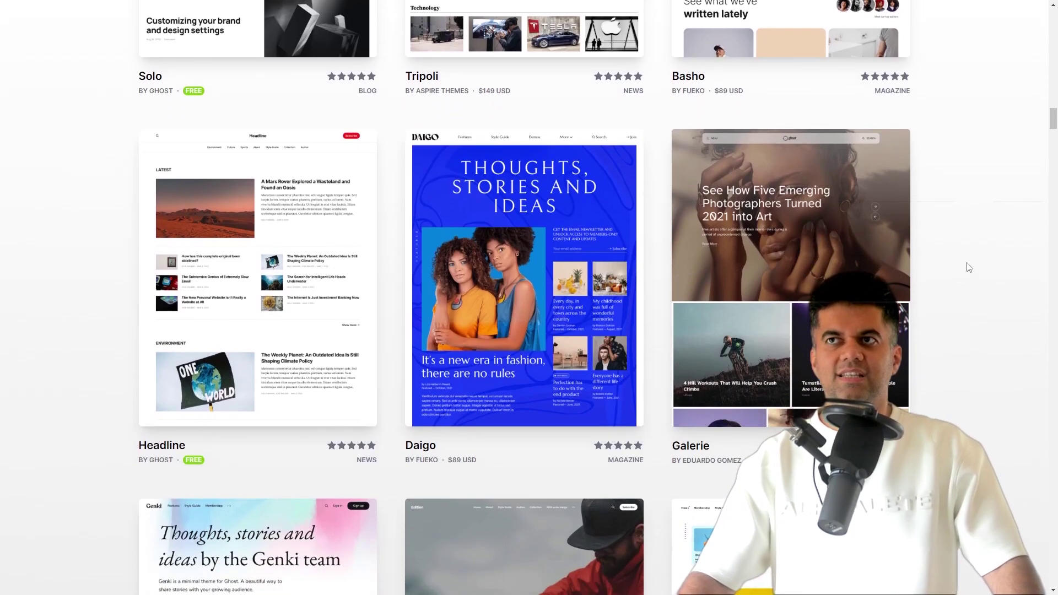
pyautogui.scroll(-2, 959, 268)
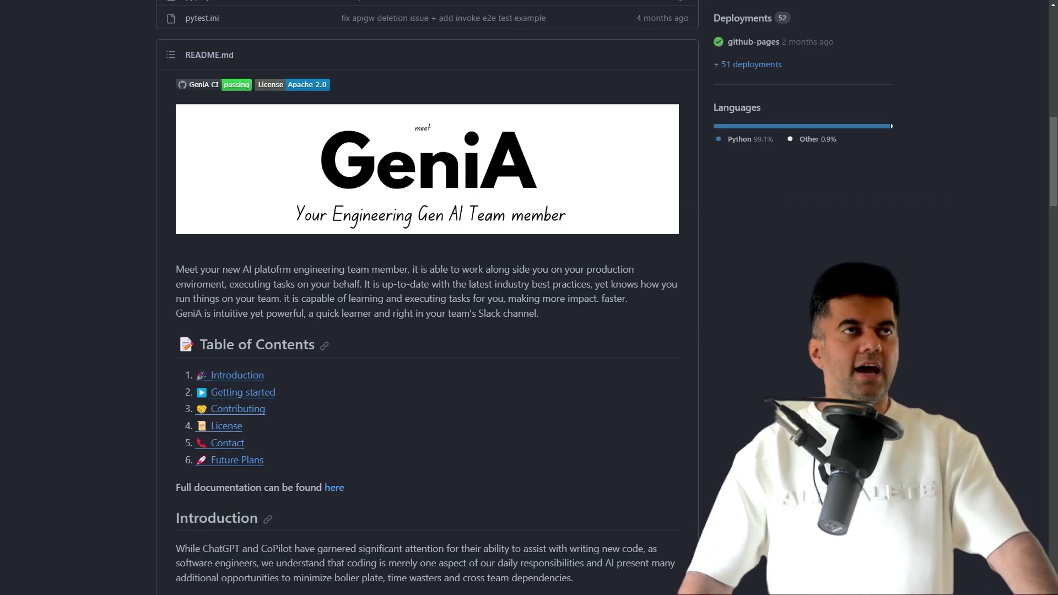
pyautogui.scroll(-1, 525, 299)
pyautogui.scroll(-4, 534, 300)
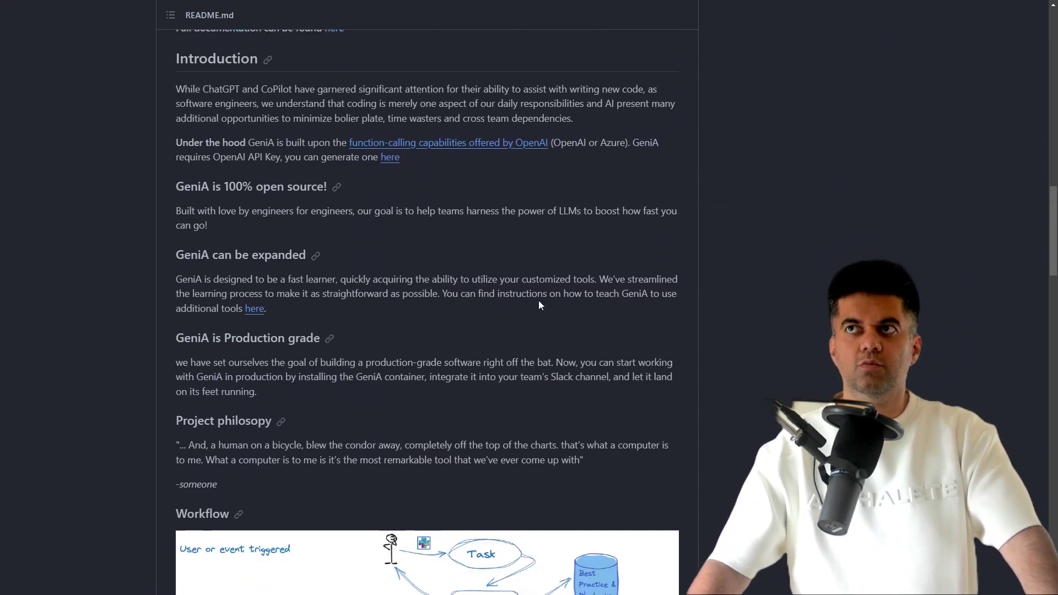
pyautogui.scroll(-6, 539, 300)
pyautogui.scroll(1, 557, 306)
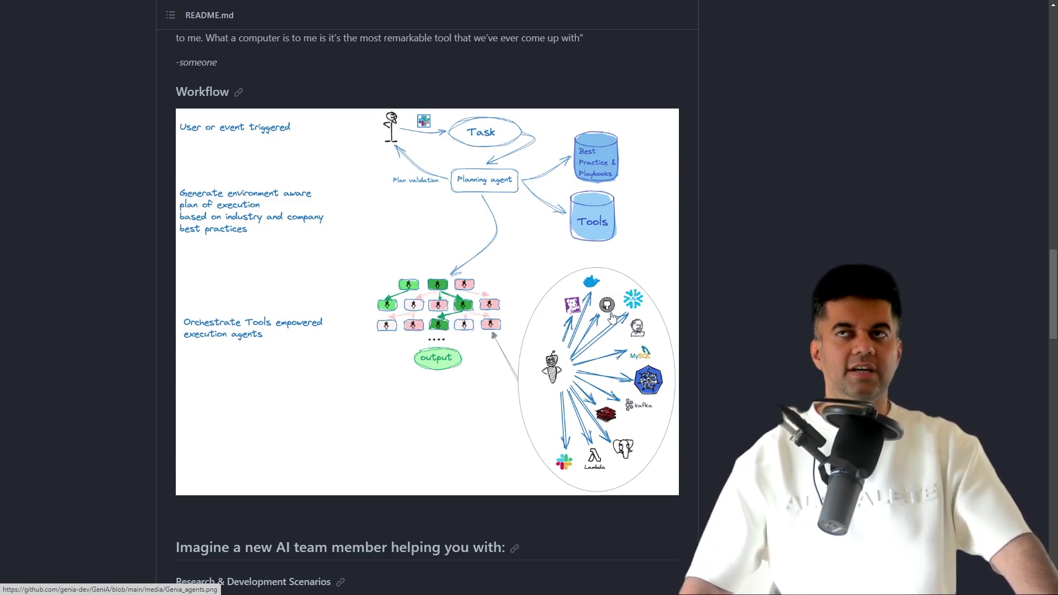
pyautogui.scroll(-1, 654, 385)
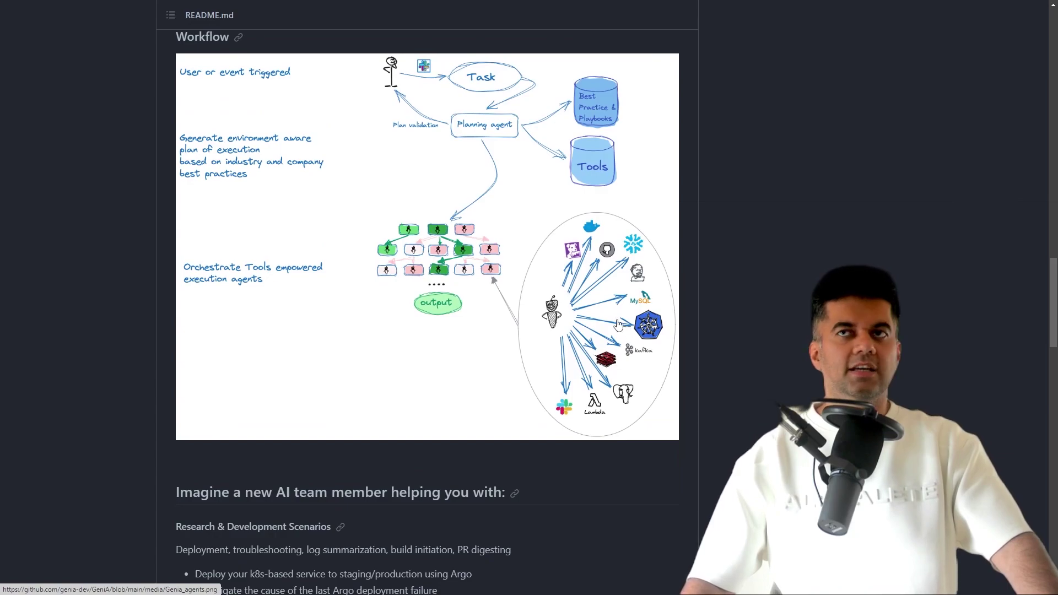
pyautogui.scroll(1, 618, 325)
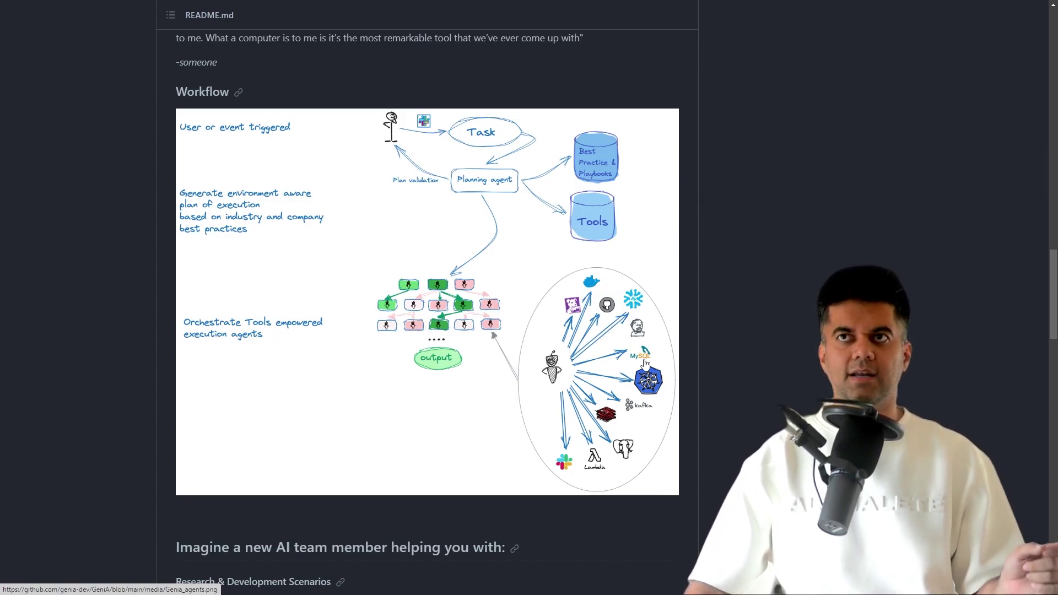
pyautogui.scroll(-1, 646, 364)
pyautogui.scroll(-3, 646, 364)
pyautogui.scroll(-1, 647, 362)
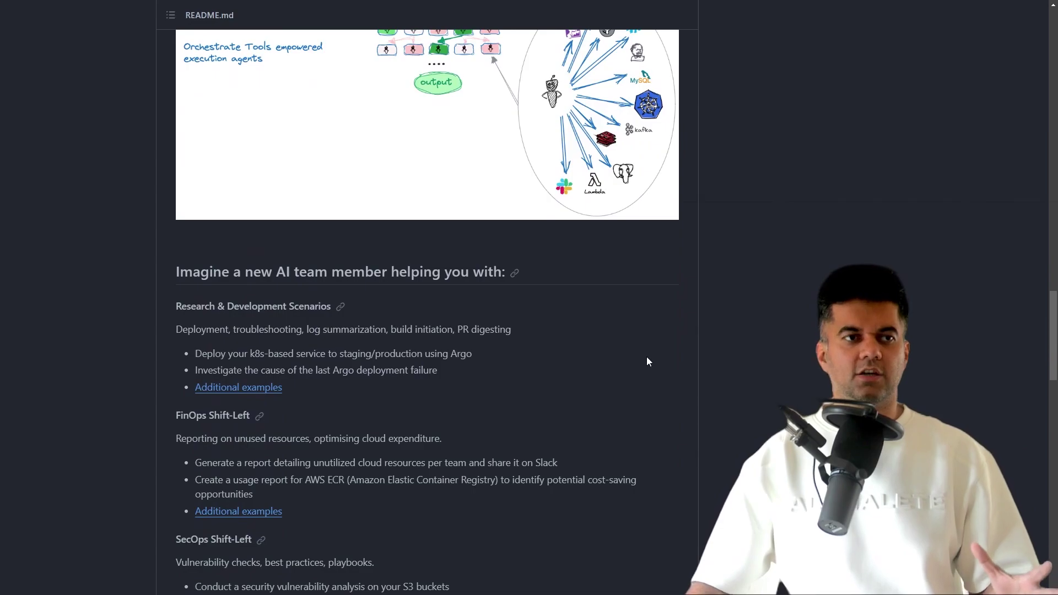
pyautogui.scroll(-2, 646, 362)
pyautogui.scroll(-1, 656, 360)
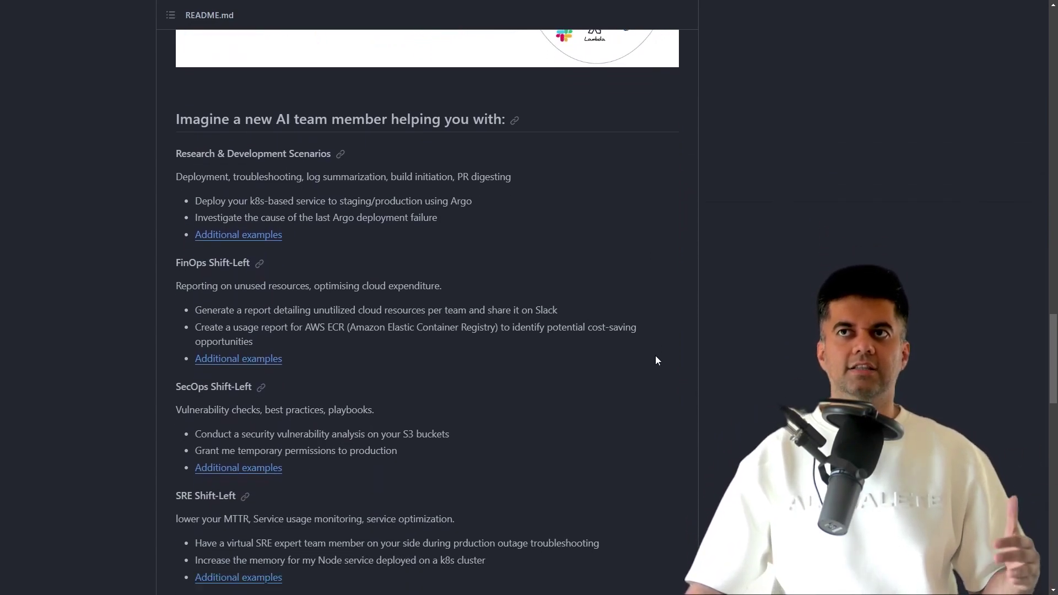
pyautogui.scroll(-2, 655, 360)
pyautogui.scroll(-1, 656, 359)
pyautogui.scroll(-1, 656, 359)
pyautogui.scroll(-1, 656, 359)
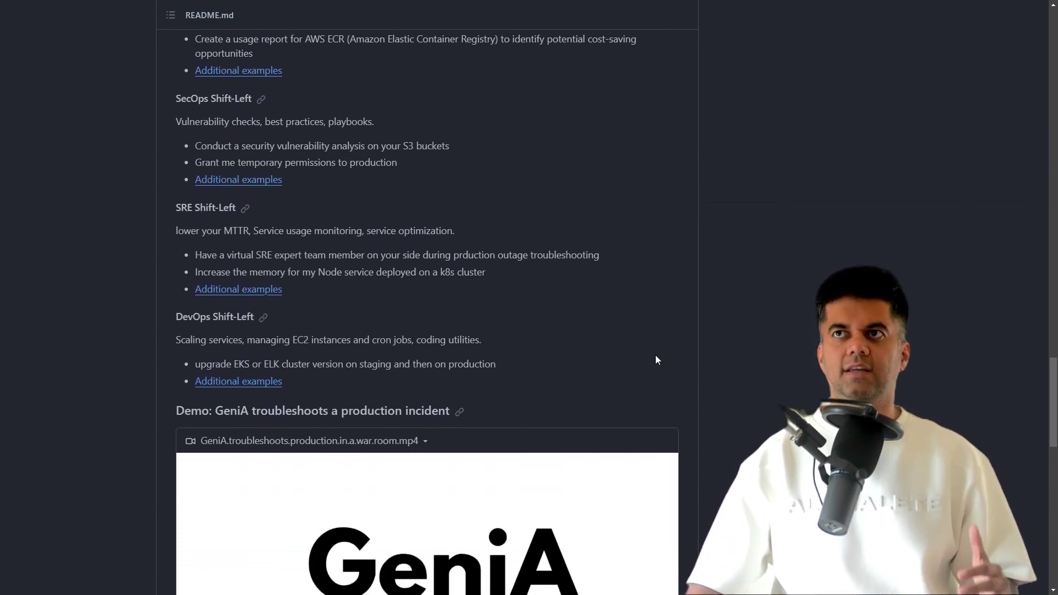
pyautogui.scroll(-1, 656, 359)
pyautogui.scroll(-1, 656, 360)
pyautogui.scroll(-1, 658, 359)
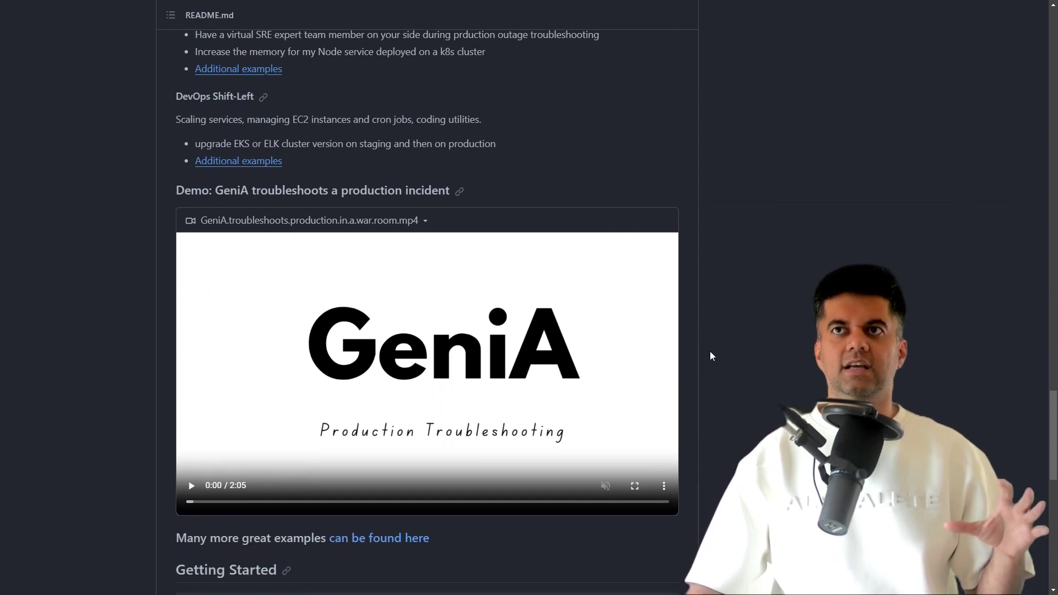
pyautogui.scroll(-1, 710, 356)
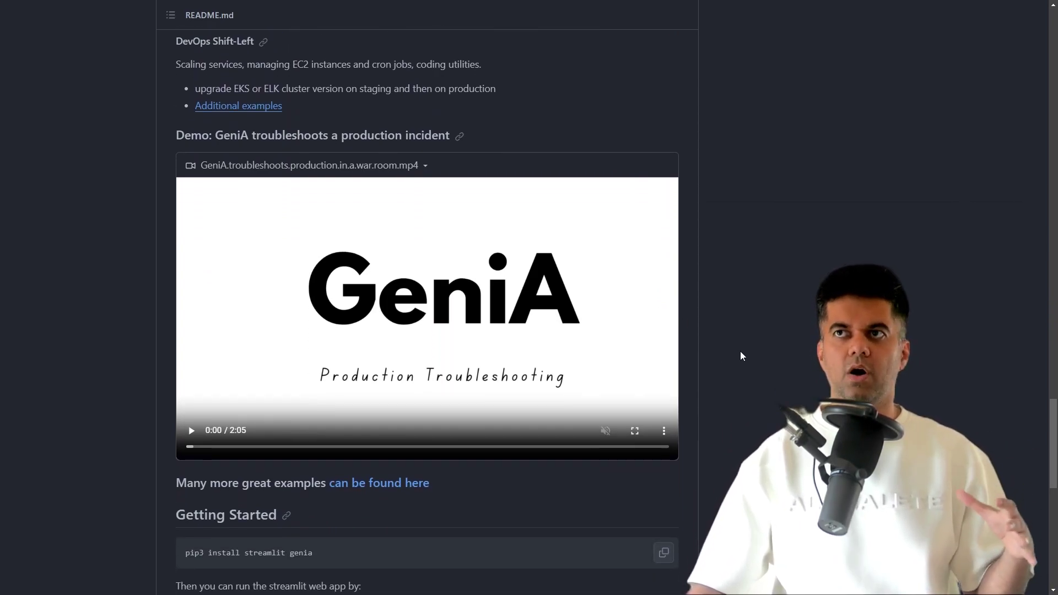
pyautogui.scroll(-1, 741, 356)
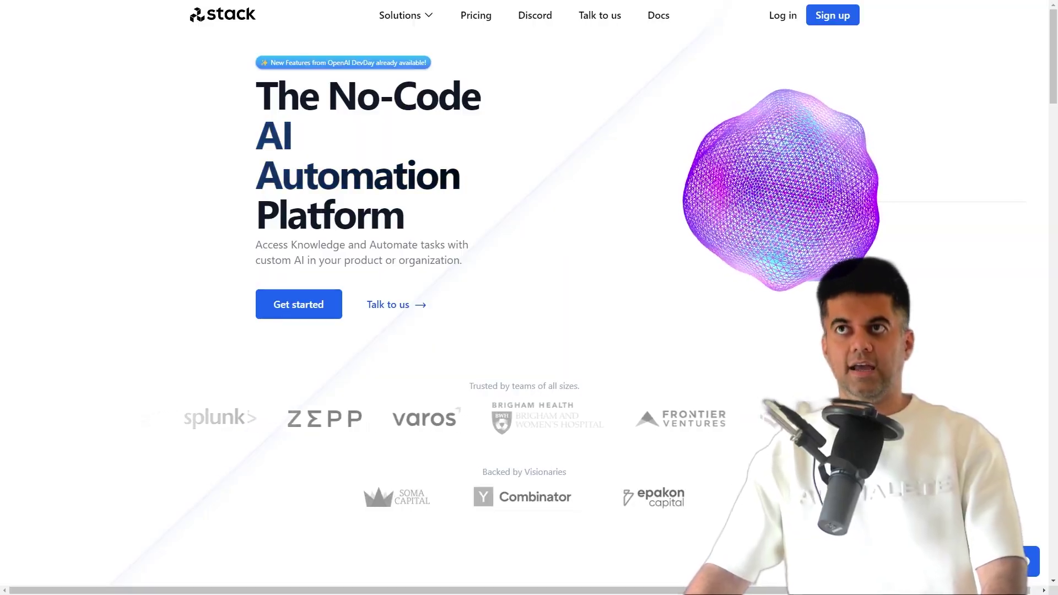
pyautogui.scroll(-3, 530, 263)
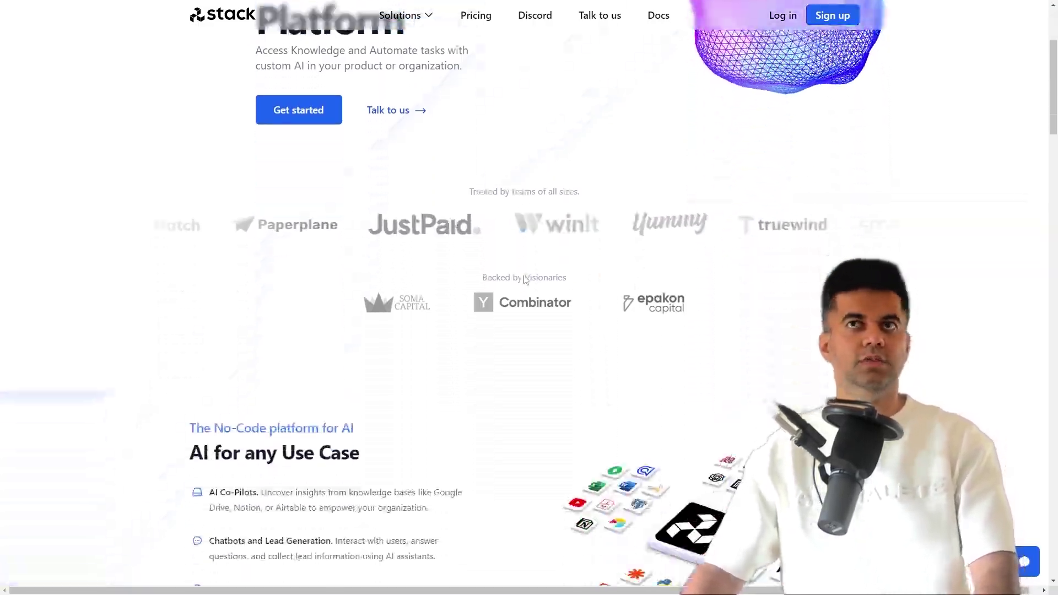
pyautogui.scroll(-5, 524, 280)
pyautogui.scroll(2, 579, 275)
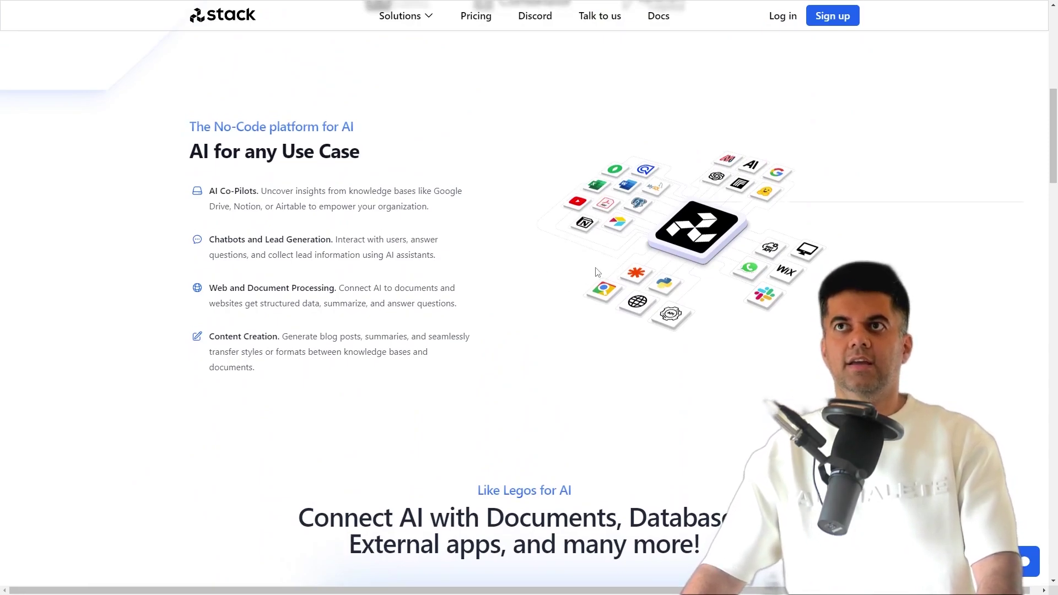
pyautogui.scroll(-2, 597, 271)
pyautogui.scroll(-2, 610, 296)
pyautogui.scroll(-1, 609, 296)
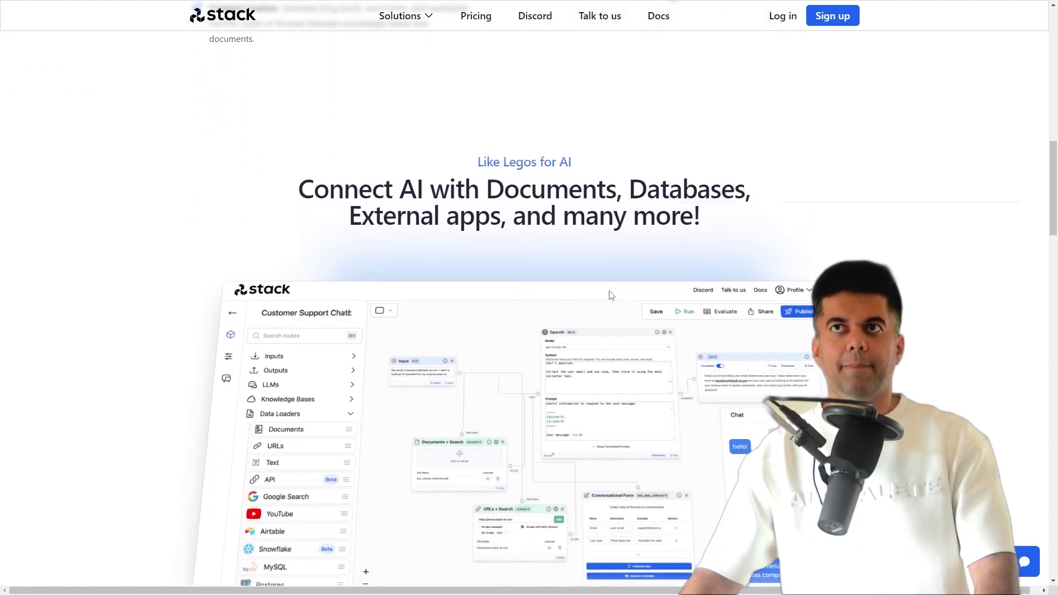
pyautogui.scroll(1, 609, 294)
pyautogui.scroll(-2, 610, 296)
pyautogui.scroll(-1, 610, 295)
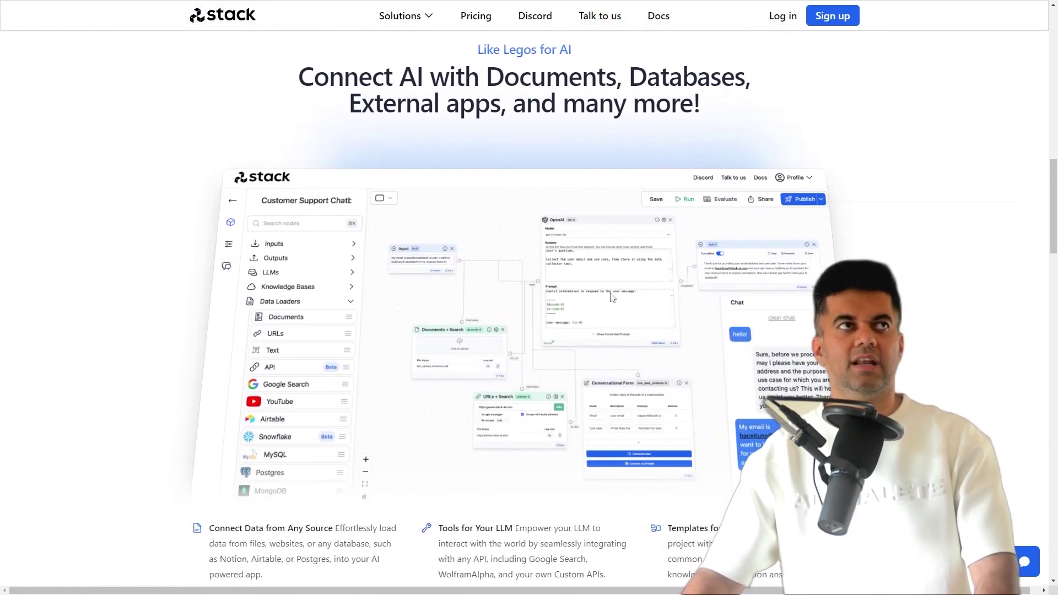
pyautogui.scroll(1, 611, 296)
pyautogui.scroll(-1, 610, 295)
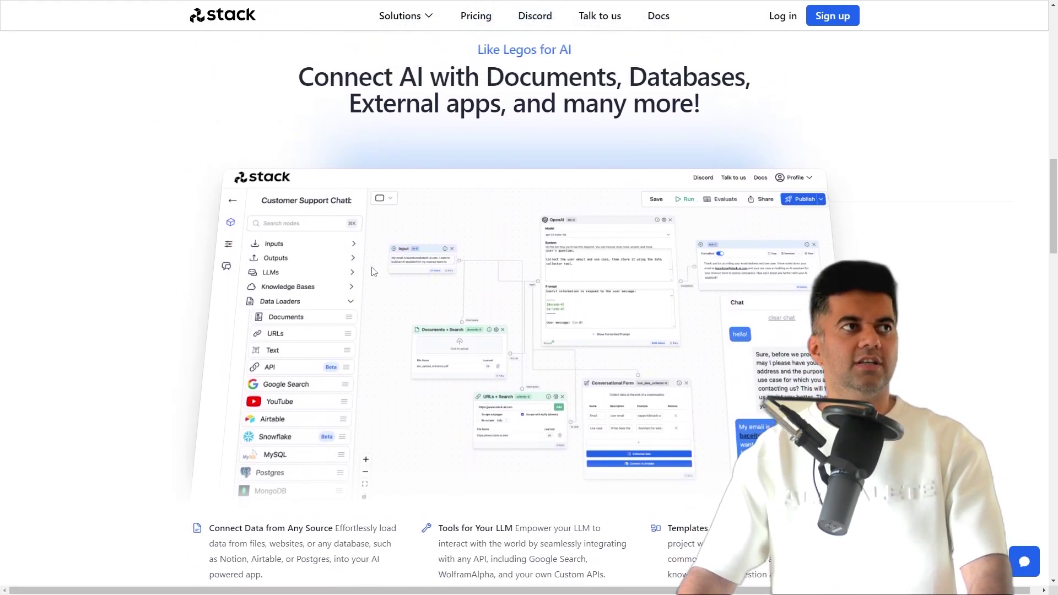
pyautogui.scroll(-1, 521, 306)
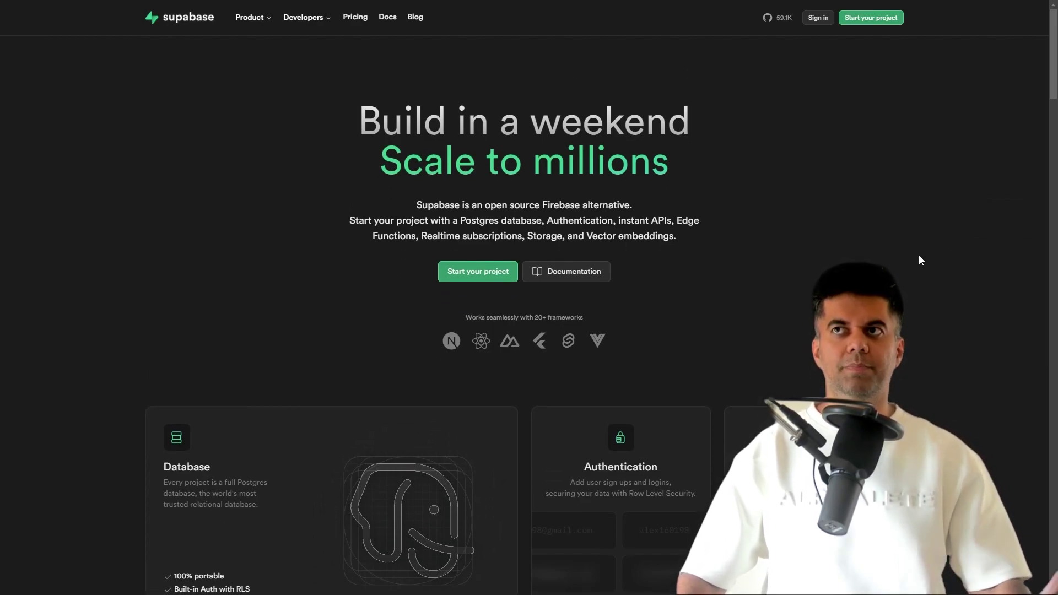
pyautogui.scroll(-1, 919, 256)
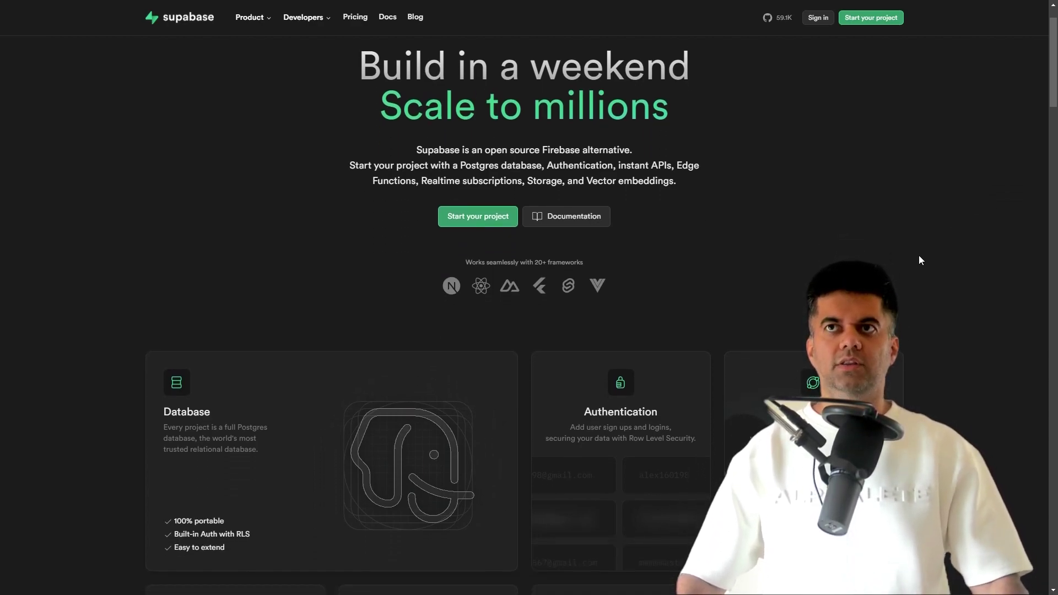
pyautogui.scroll(-1, 919, 256)
pyautogui.scroll(-2, 919, 259)
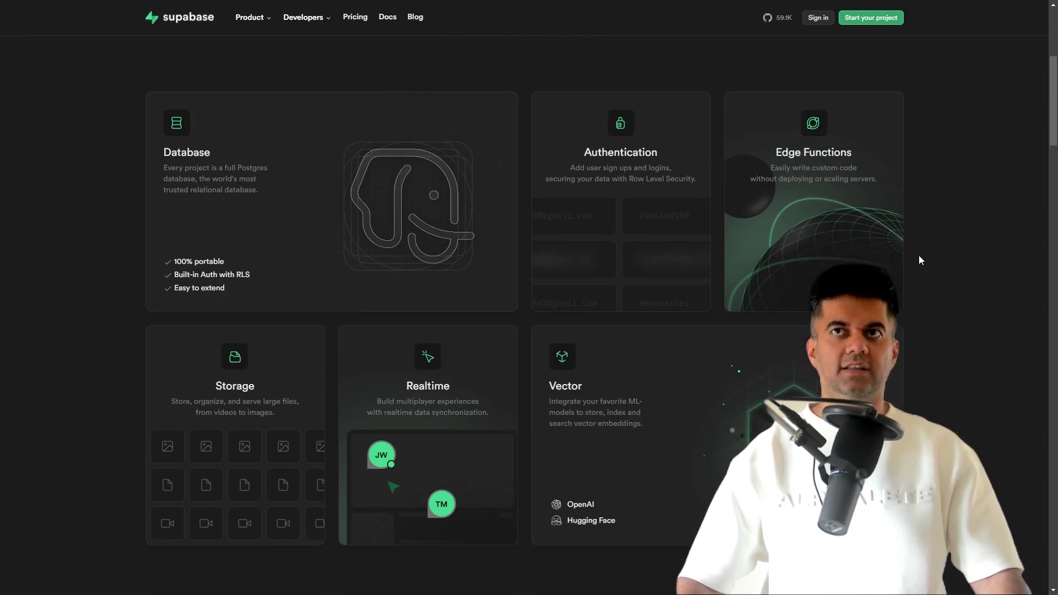
pyautogui.scroll(1, 919, 259)
pyautogui.scroll(-1, 918, 260)
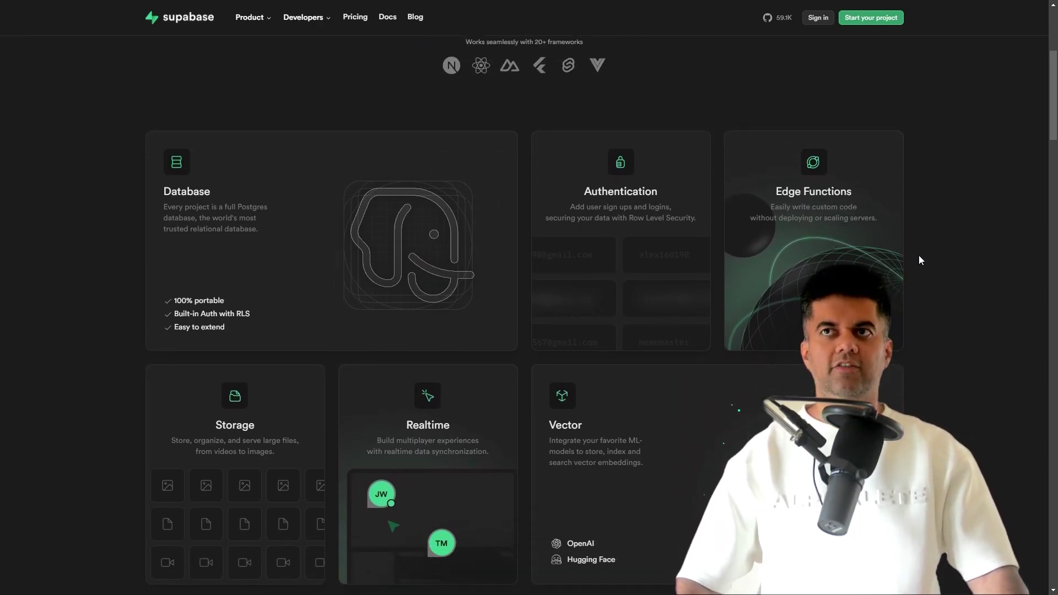
pyautogui.scroll(-1, 918, 260)
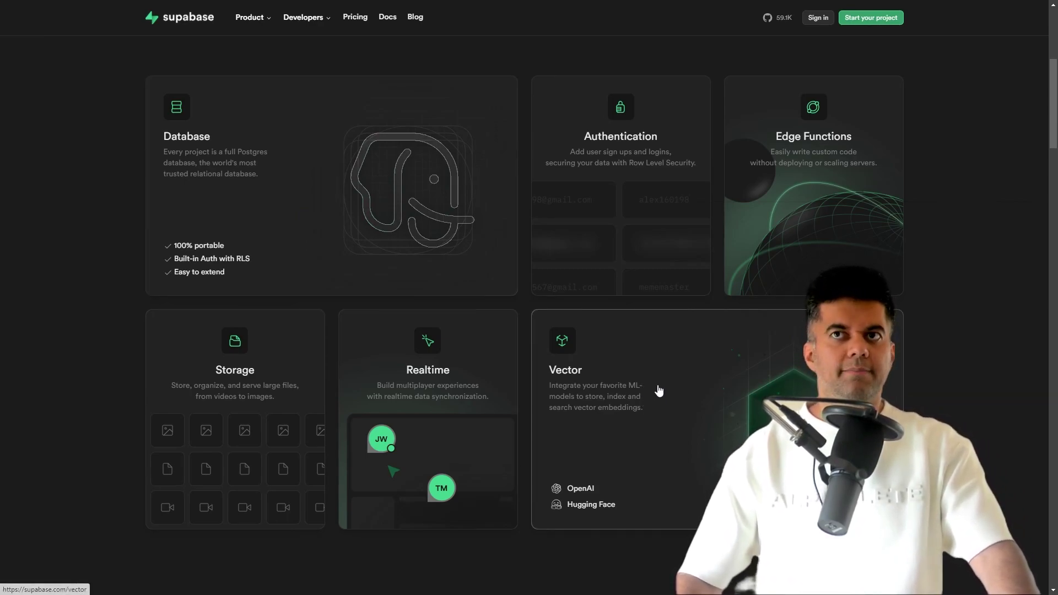
pyautogui.scroll(-1, 660, 391)
pyautogui.scroll(1, 659, 391)
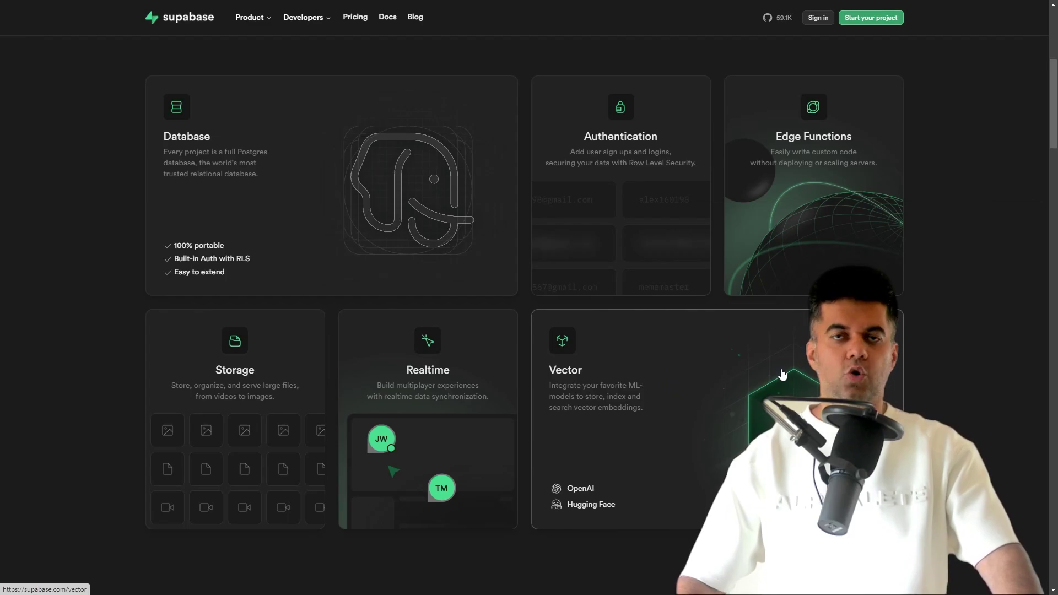
pyautogui.scroll(4, 782, 374)
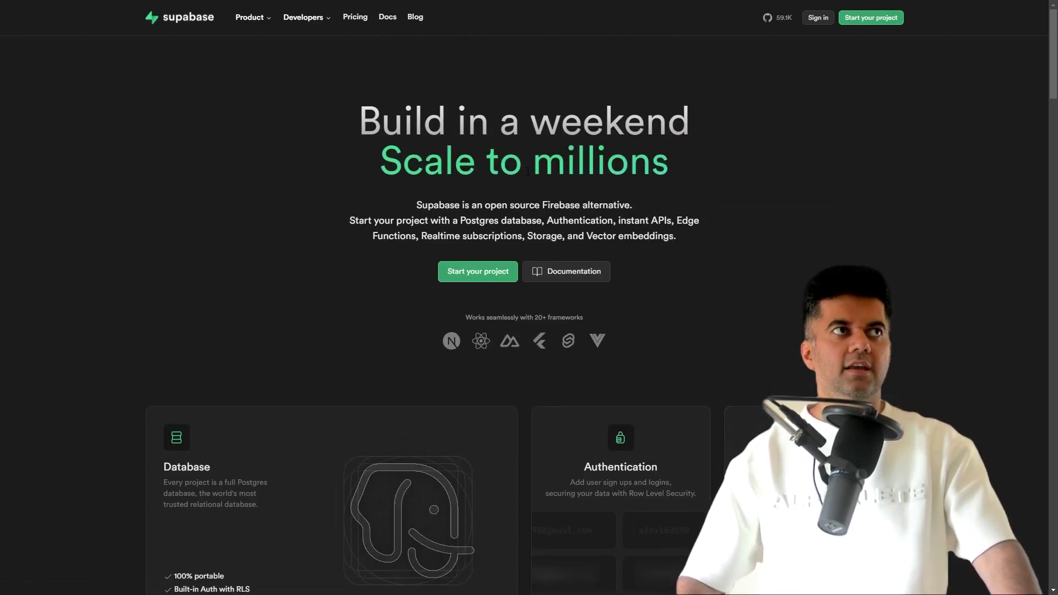